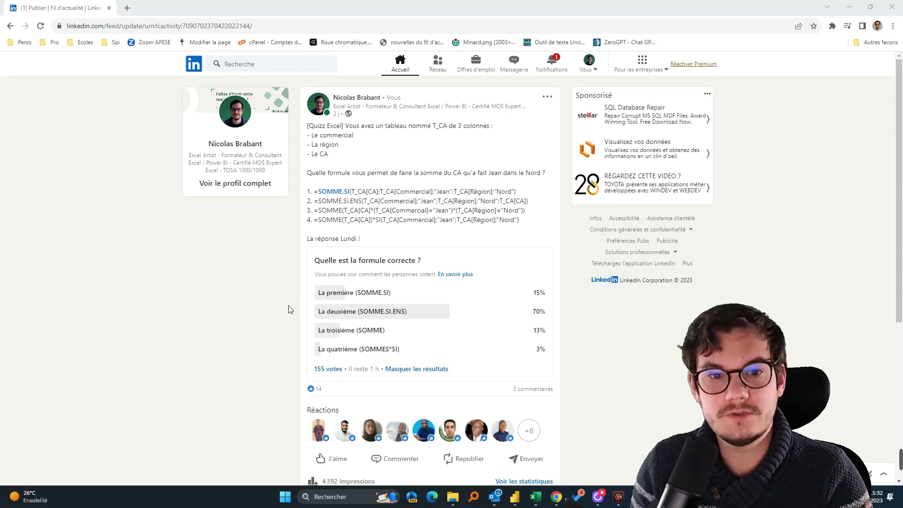
Read the four candidate formulas and the poll in the LinkedIn quiz post, and return to the Excel workbook
drag(520, 221, 280, 202)
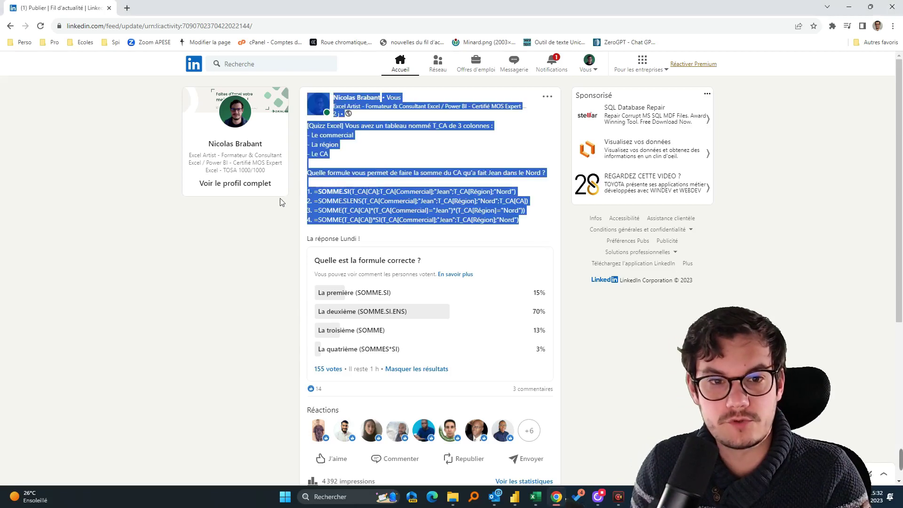
click(283, 219)
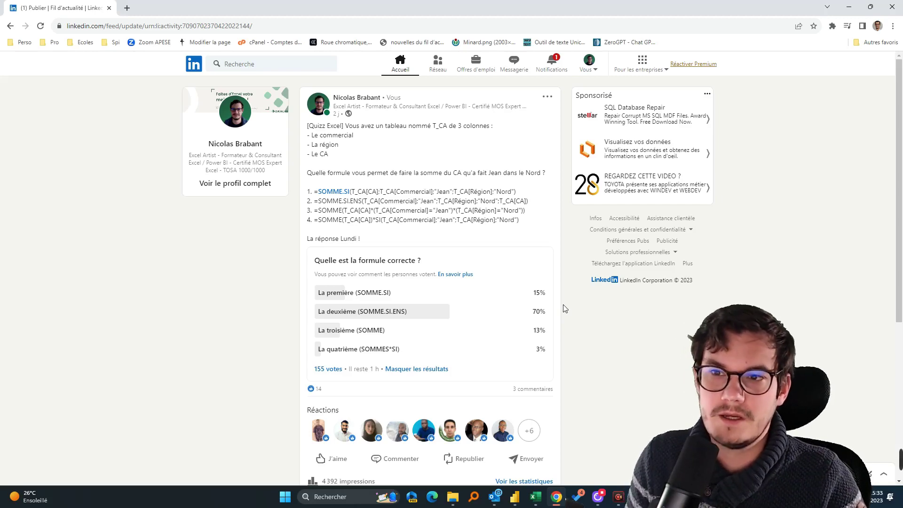
click(849, 7)
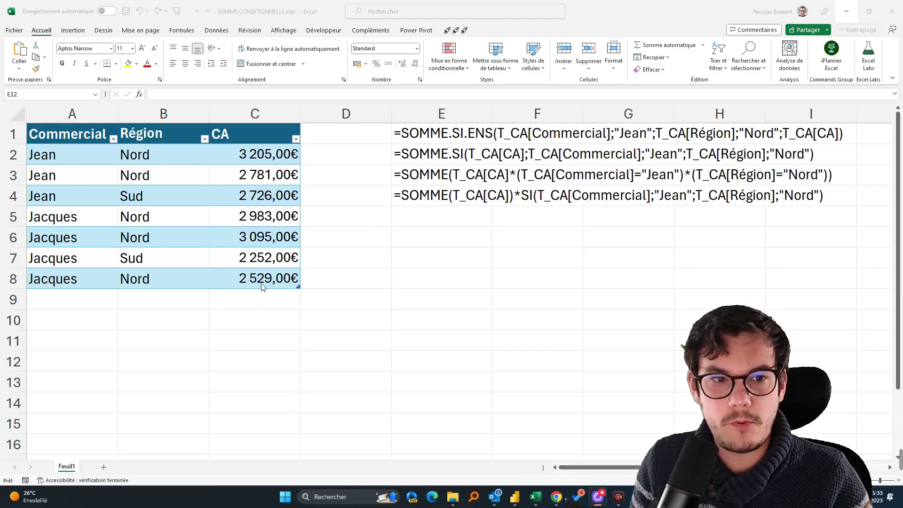
Examine the table's Commercial, Région and CA columns and the candidate formulas listed from E1 down
drag(66, 134, 59, 281)
drag(157, 133, 169, 291)
drag(255, 137, 234, 292)
drag(443, 133, 430, 208)
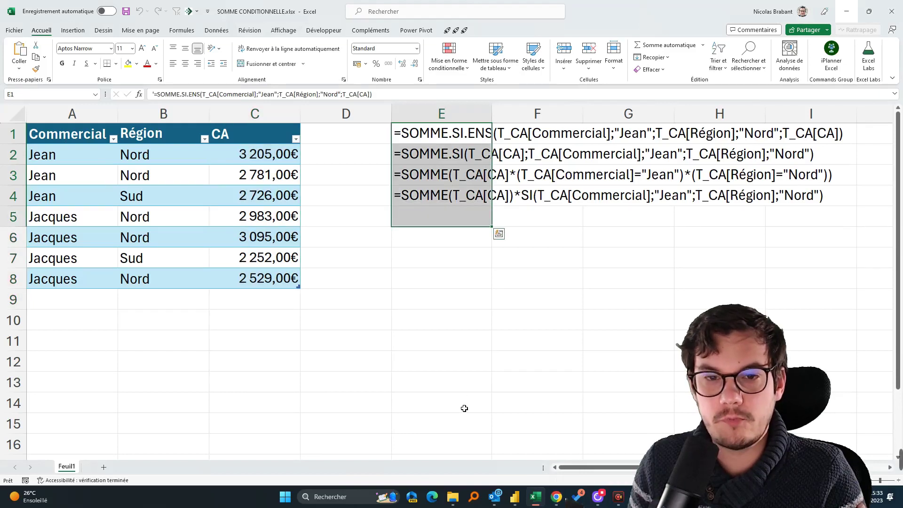
click(682, 294)
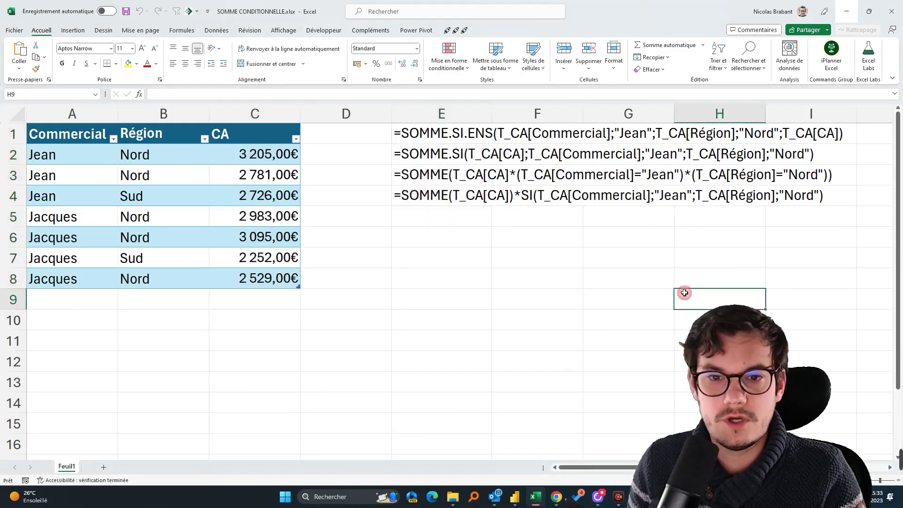
Copy the SOMME.SI.ENS formula text from E1 without its apostrophe and try to enter it as a formula in E6
click(443, 134)
triple_click(158, 94)
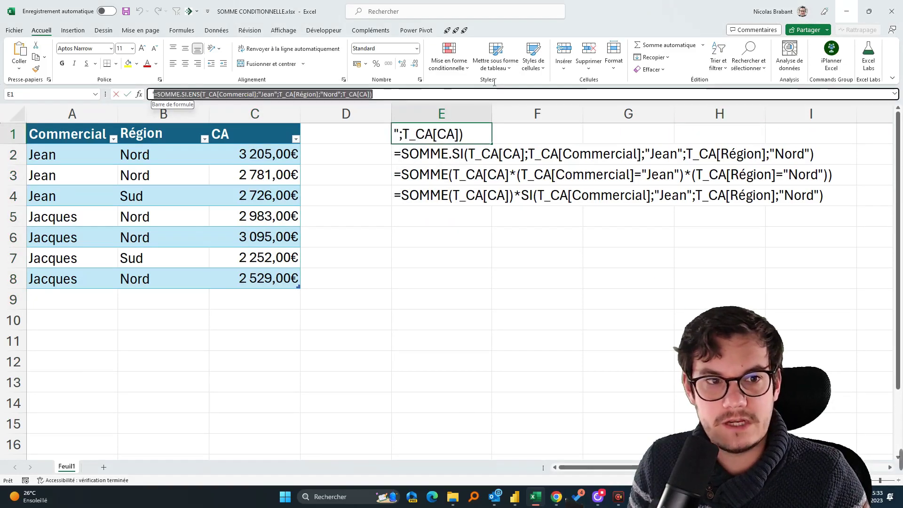
key(ctrl+c)
key(Escape)
double_click(431, 240)
key(ctrl+v)
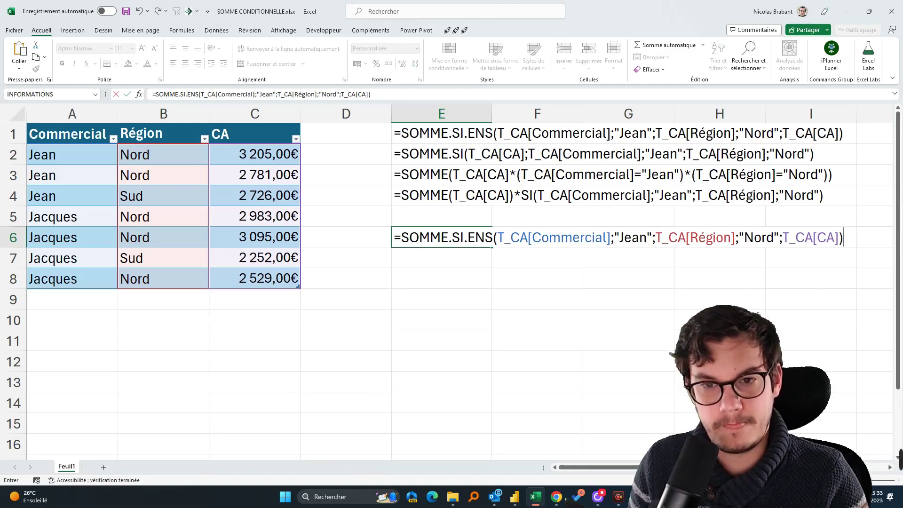
key(Return)
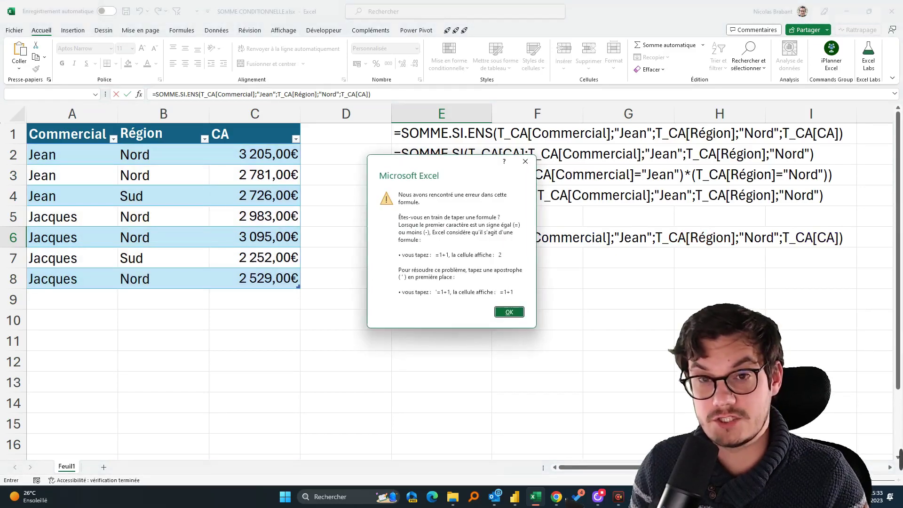
key(Return)
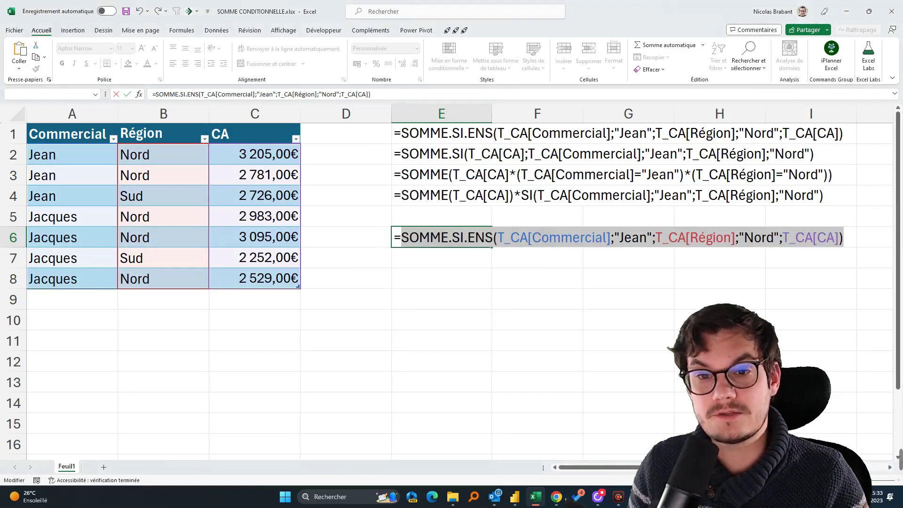
Move T_CA[CA] from the end of the SOMME.SI.ENS formula in E6 to its first argument and validate the formula
click(498, 238)
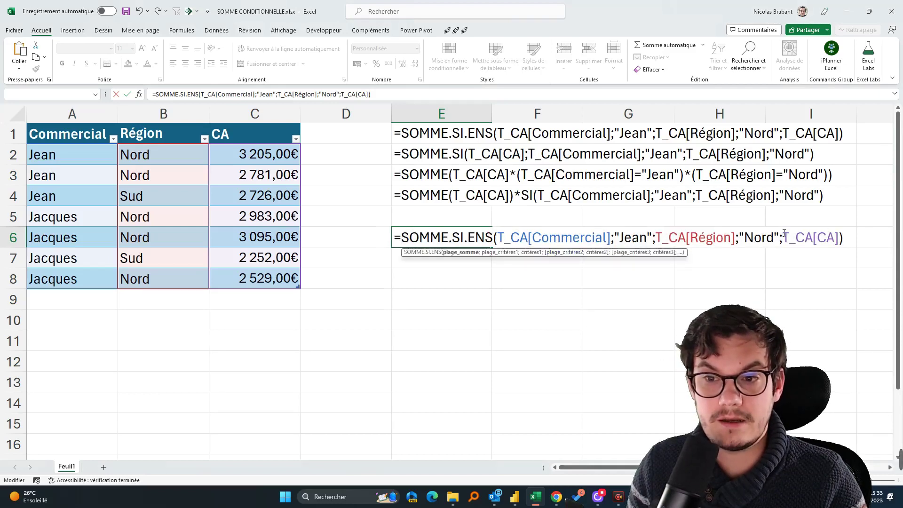
drag(783, 237, 841, 241)
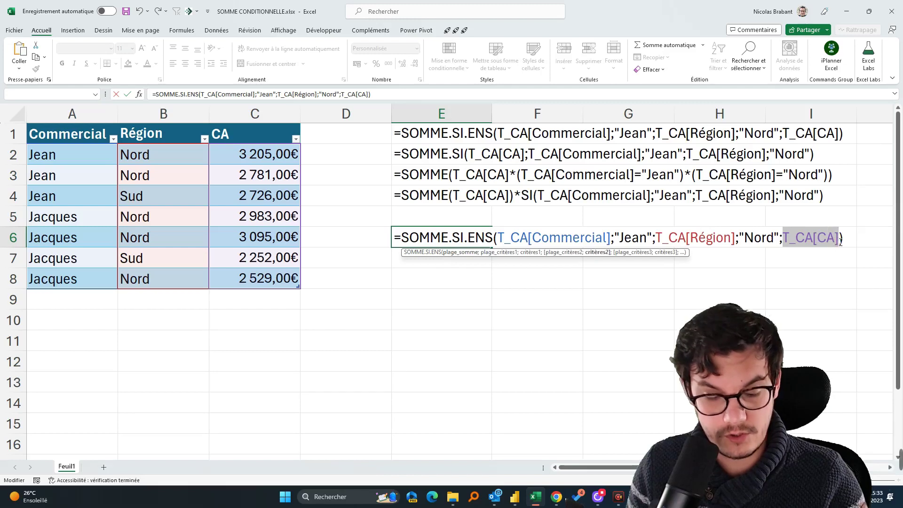
key(BackSpace)
key(BackSpace)
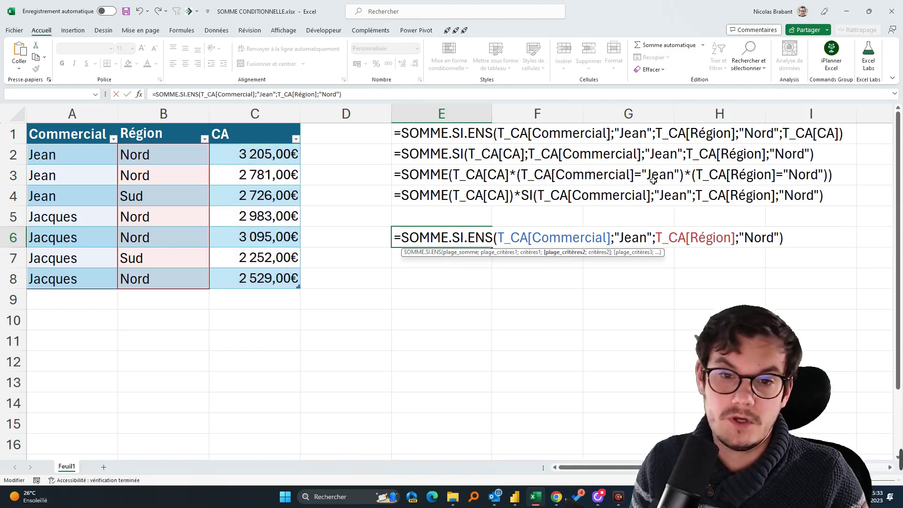
click(500, 237)
key(ctrl+v)
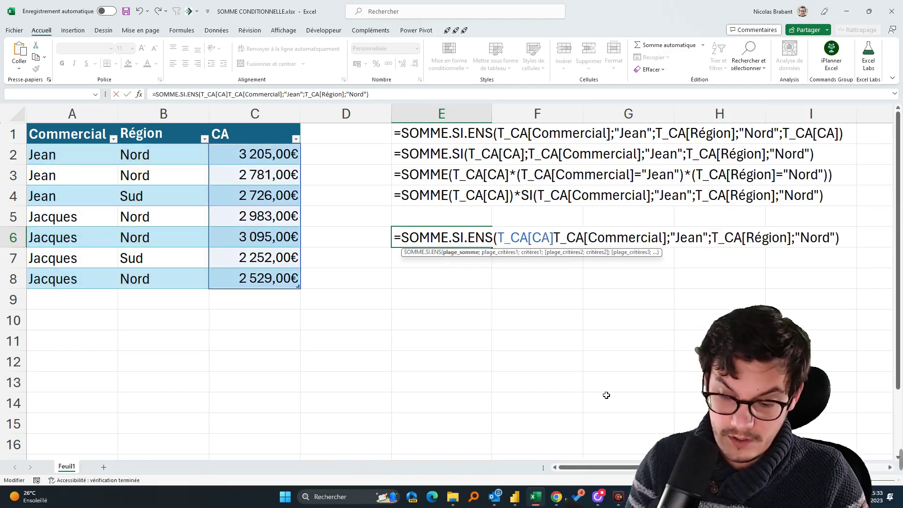
text(;)
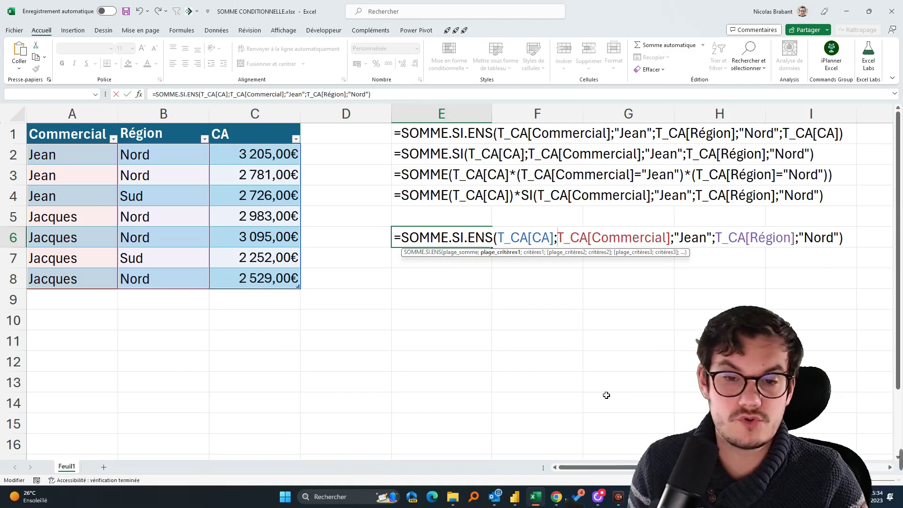
key(Return)
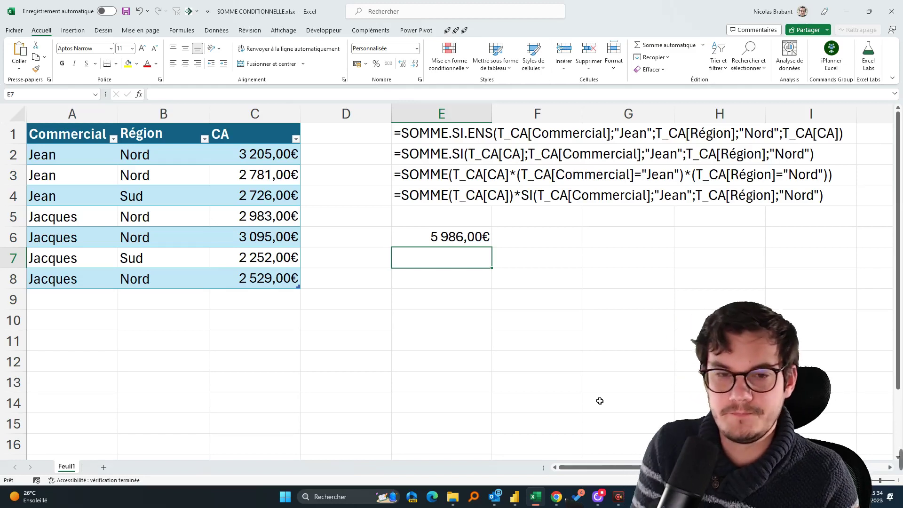
Check the SOMME.SI.ENS formula in E6 and clear the cell
key(Up)
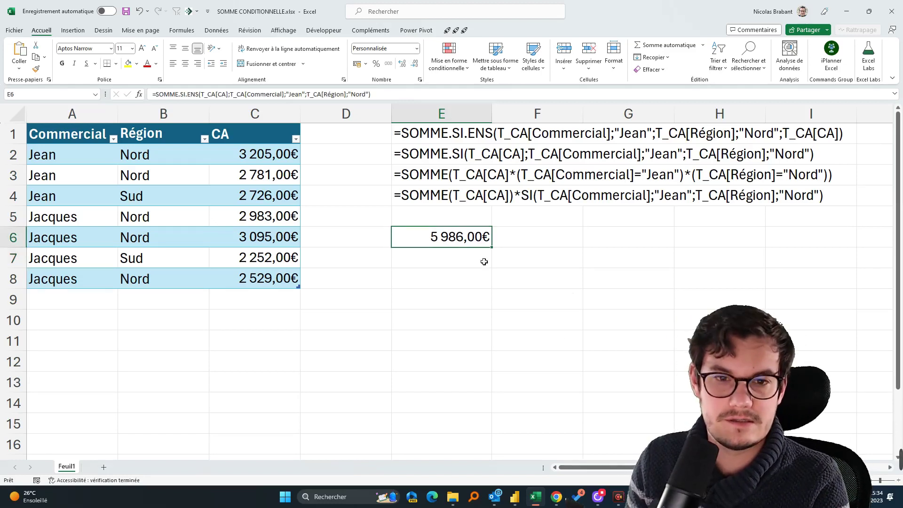
double_click(464, 236)
key(Escape)
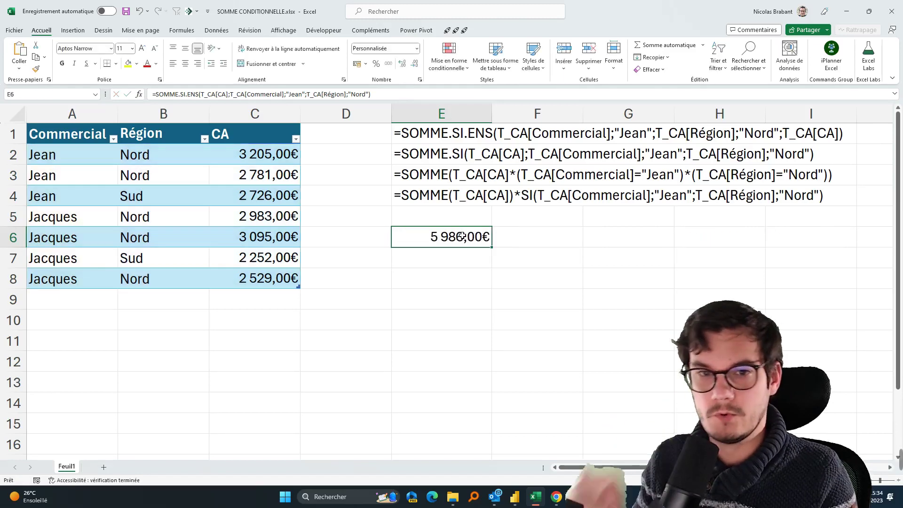
key(Delete)
double_click(440, 154)
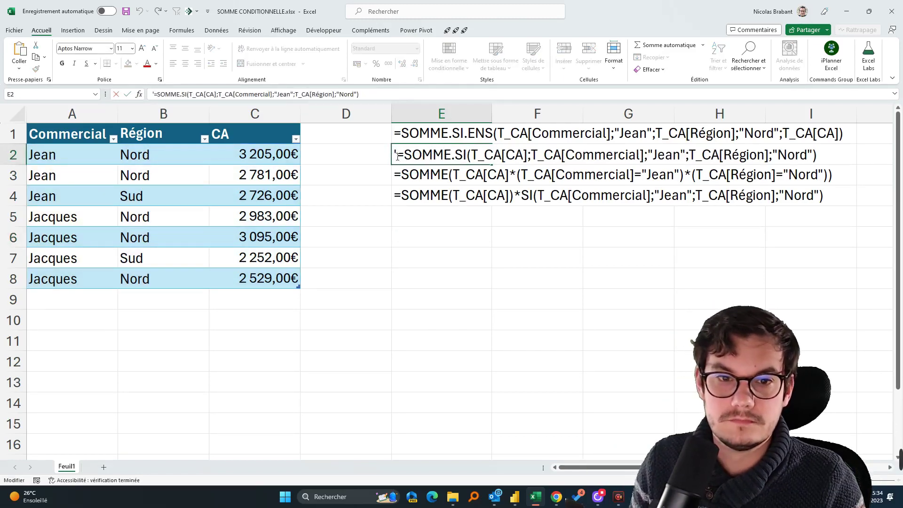
drag(396, 154, 817, 154)
key(Escape)
double_click(435, 236)
key(ctrl+v)
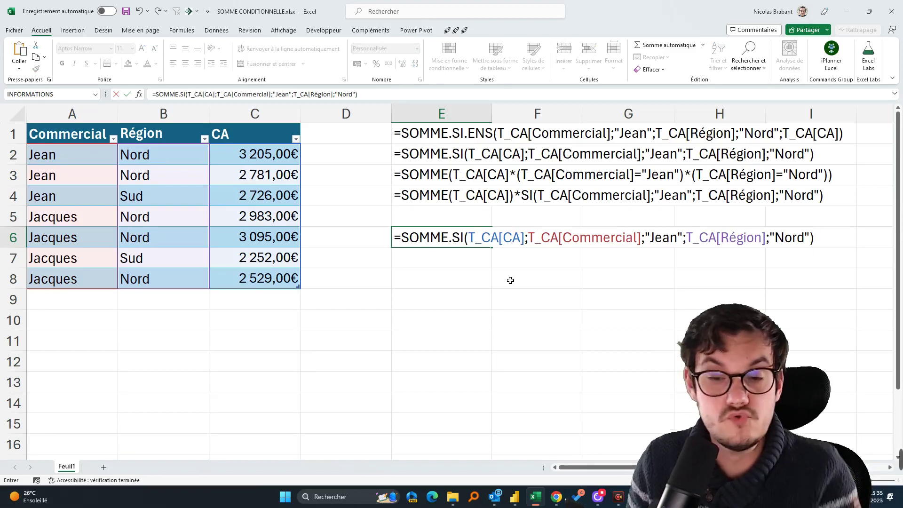
key(Escape)
Enter a SOMME.SI formula in E6 summing T_CA[CA] where T_CA[Commercial] equals the salesperson quoted in E2, and clear the cell
text(=somme.si)
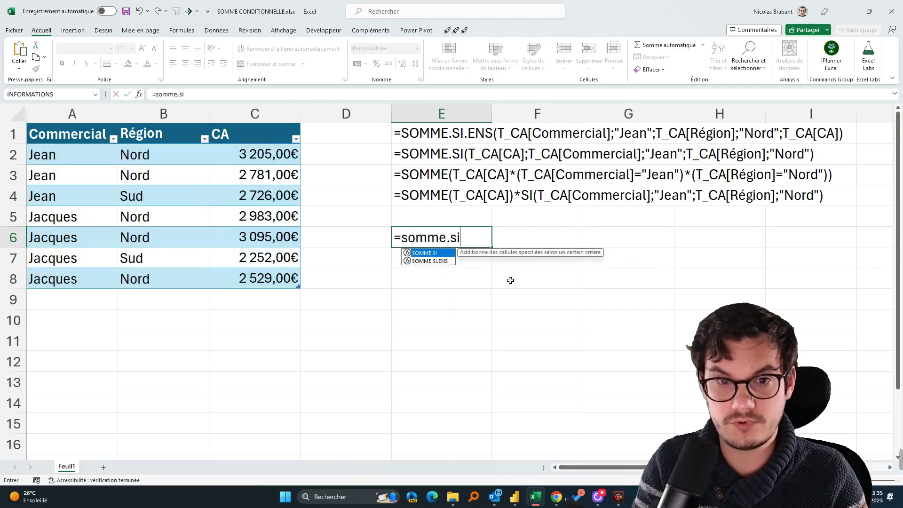
key(Tab)
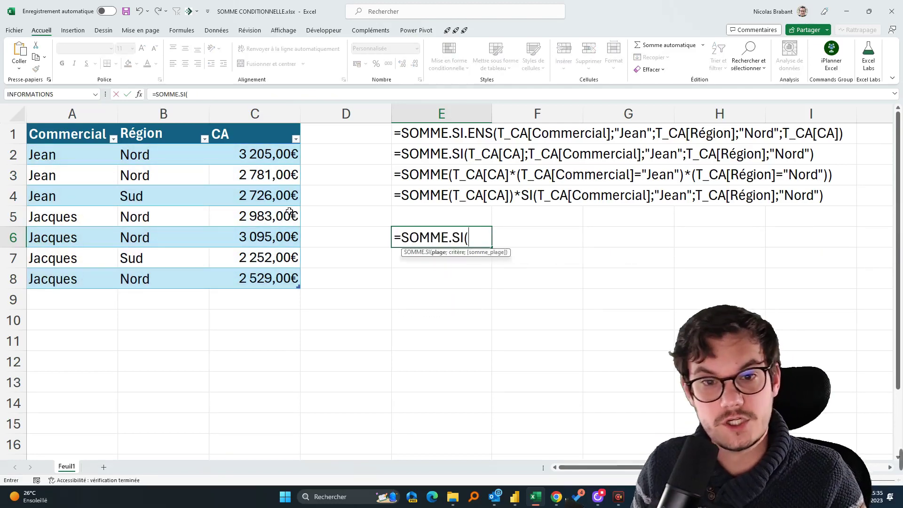
click(70, 121)
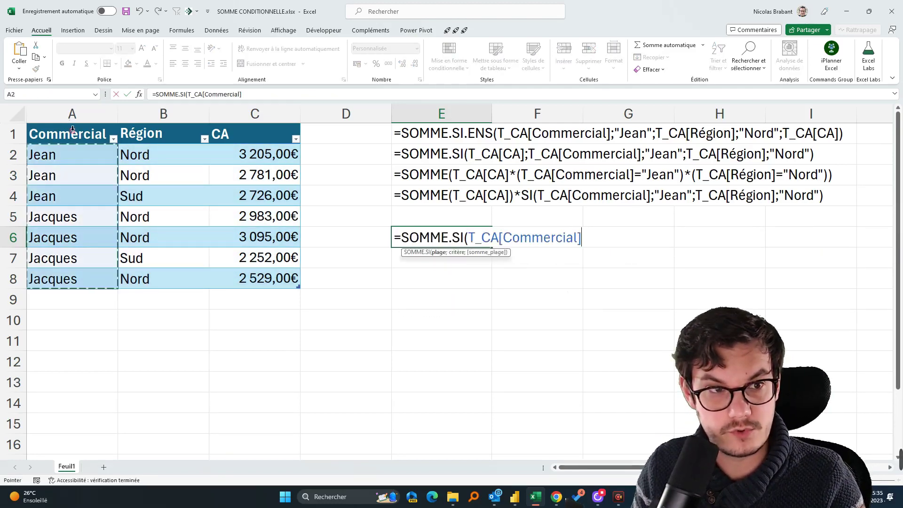
text(;"Jean";)
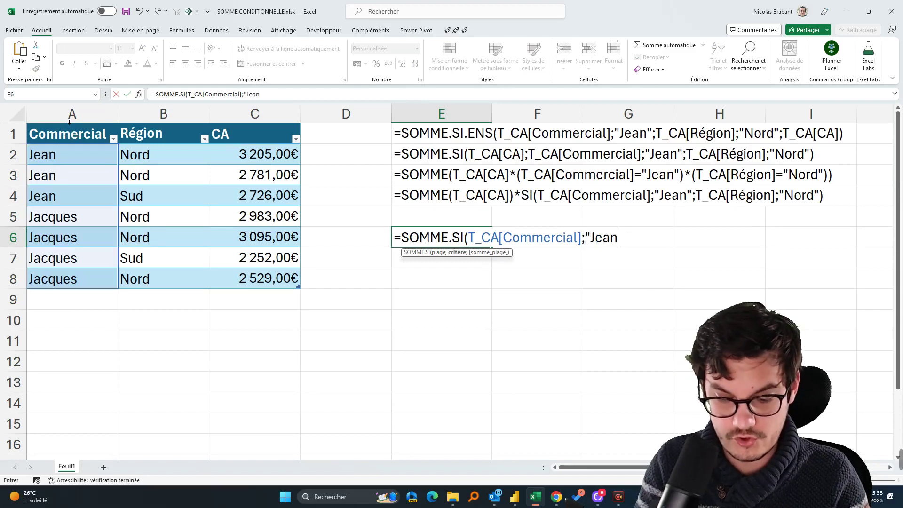
click(272, 131)
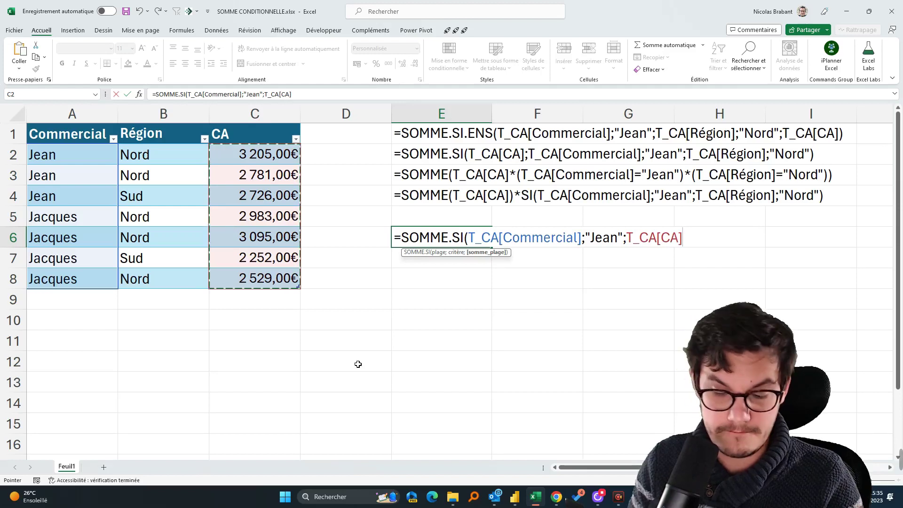
text())
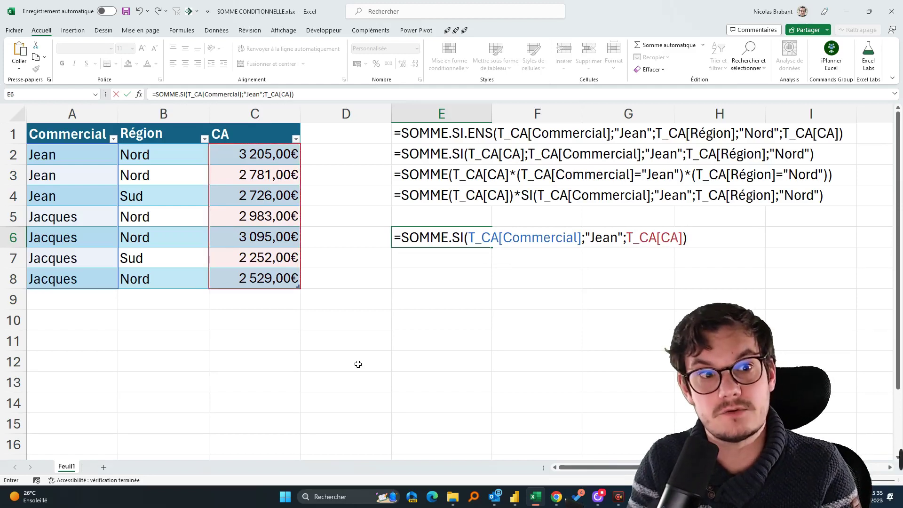
key(Return)
key(Up)
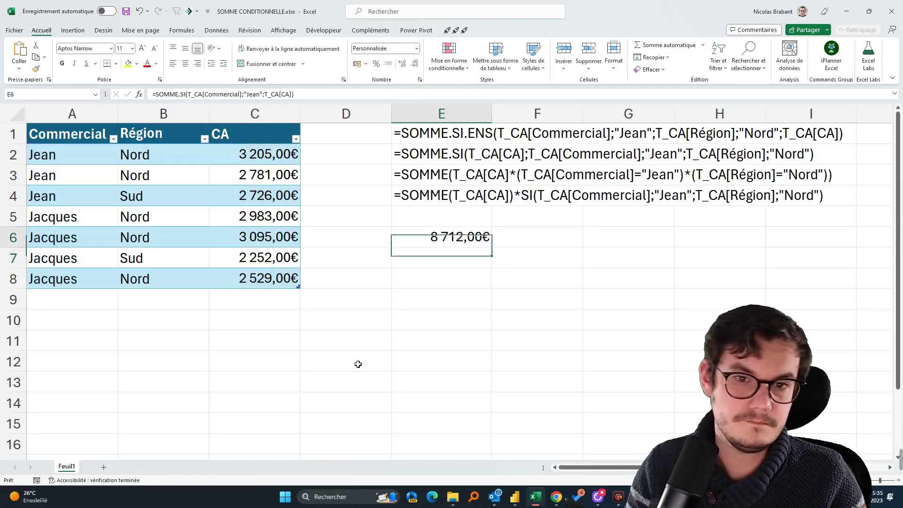
key(Delete)
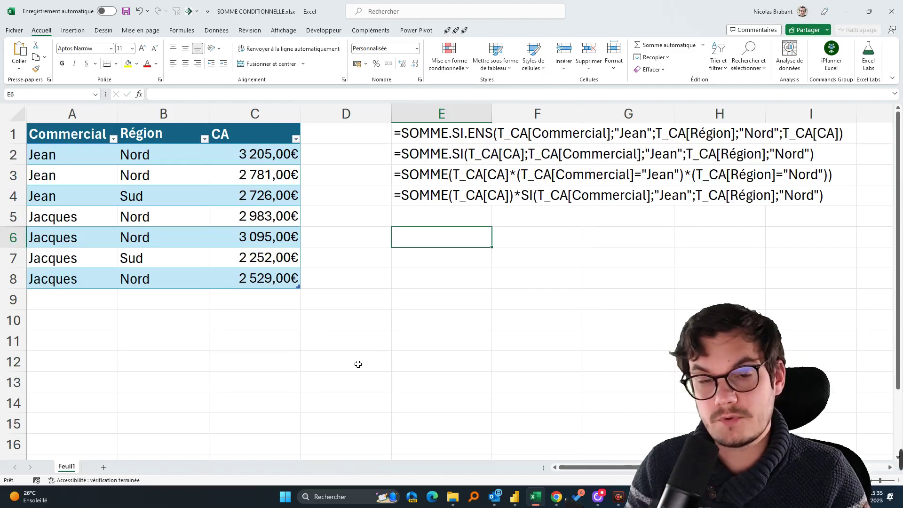
Switch to the LinkedIn post to look at the poll line for the third answer (SOMME), and return to Excel
click(557, 495)
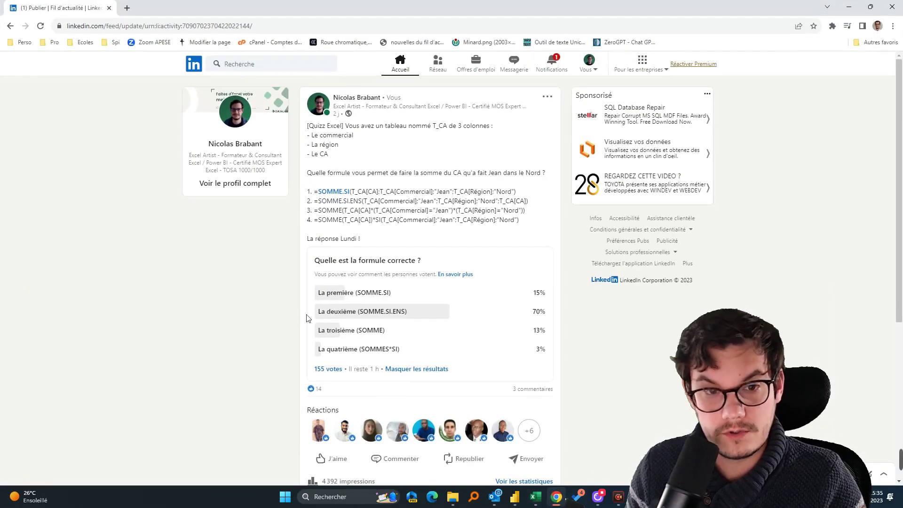
drag(546, 332, 296, 331)
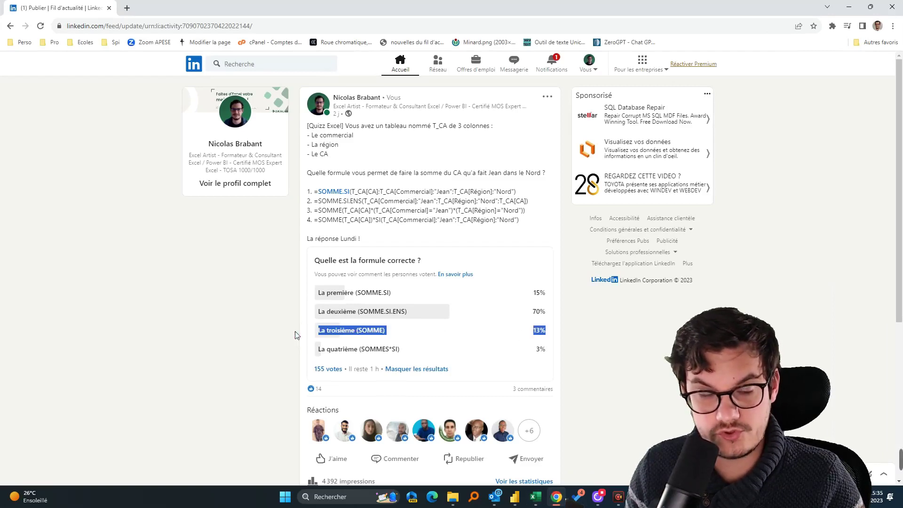
click(558, 342)
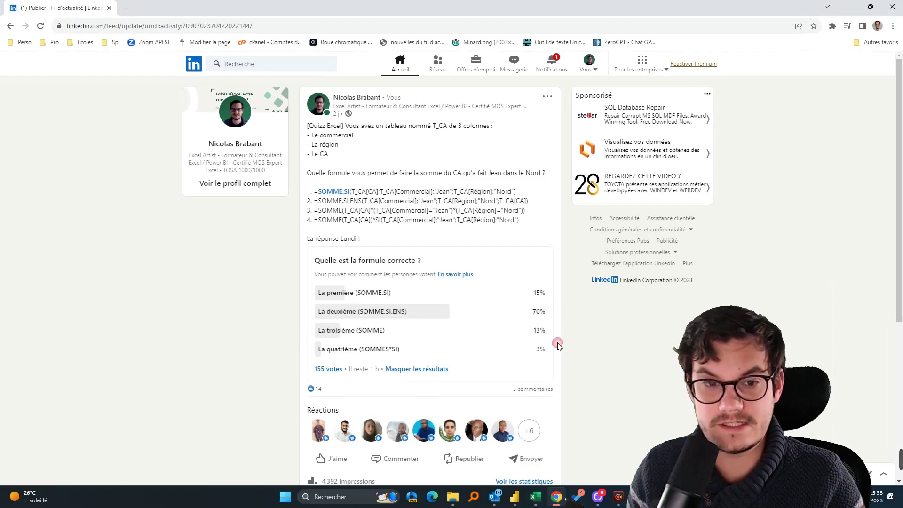
click(849, 6)
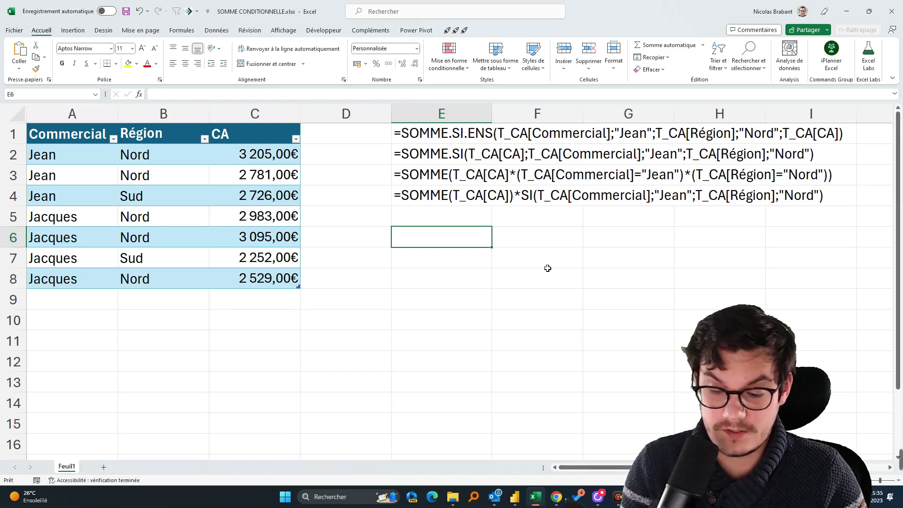
text(=somme()
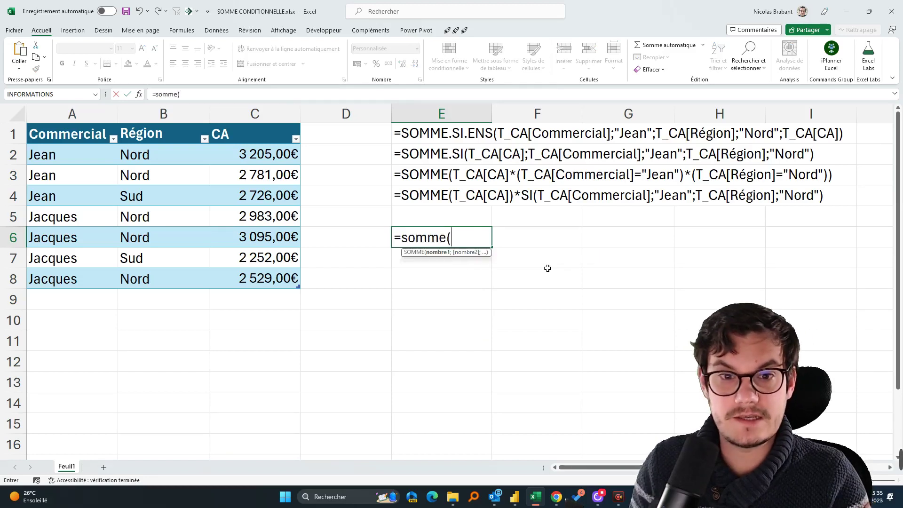
drag(264, 155, 264, 279)
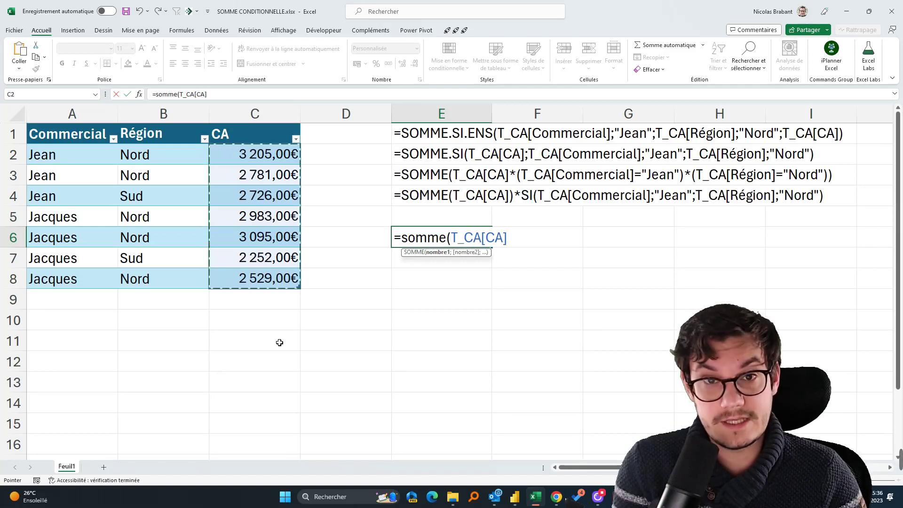
key(Escape)
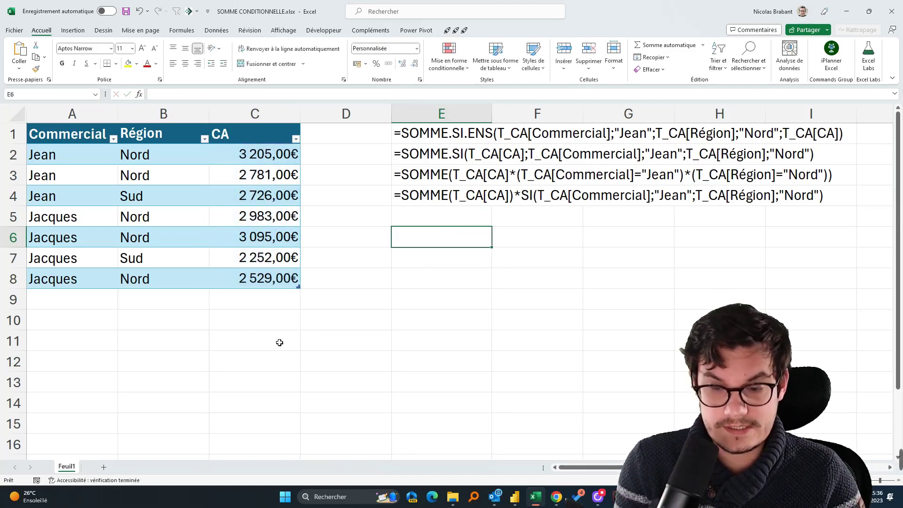
Enter a formula in E6 testing whether each T_CA[Commercial] value equals the salesperson quoted in E3
text(=)
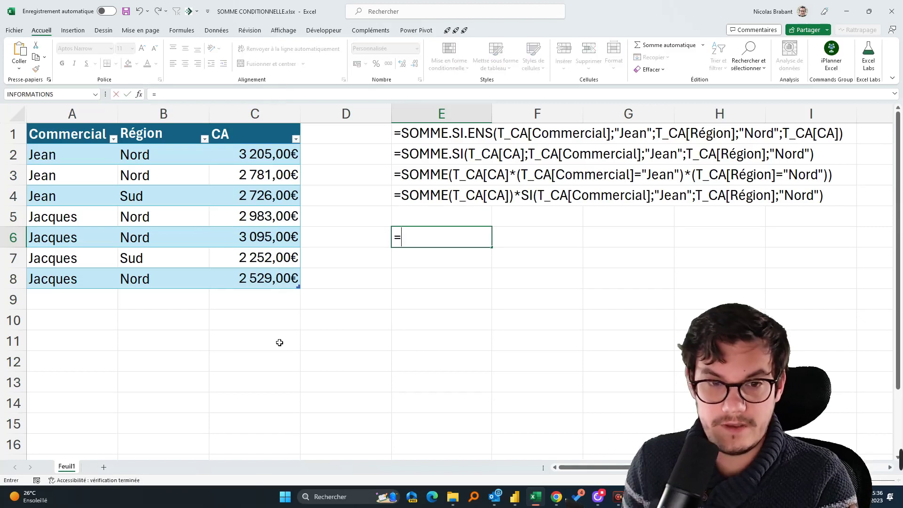
click(70, 128)
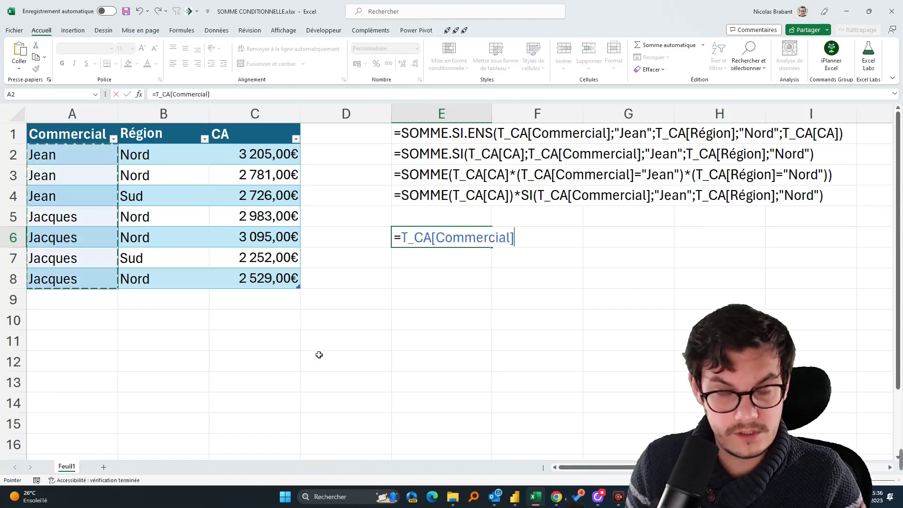
text(="Jean")
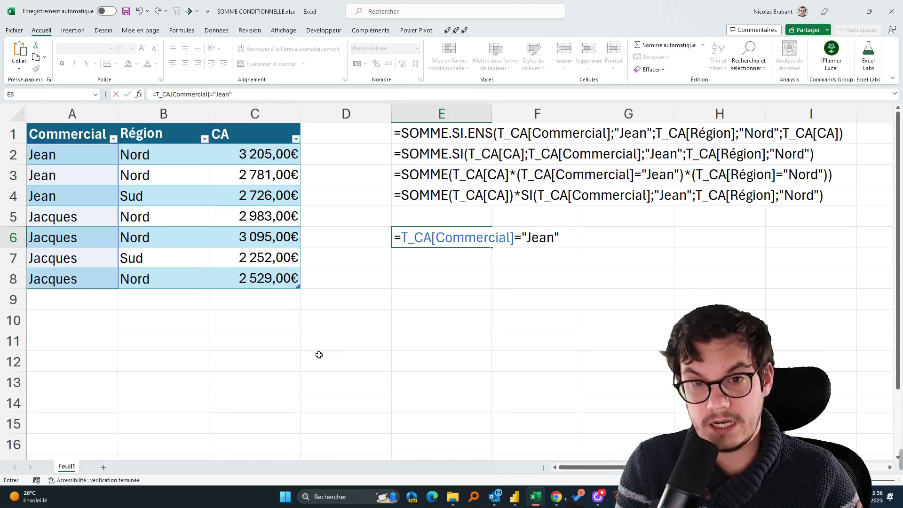
key(Return)
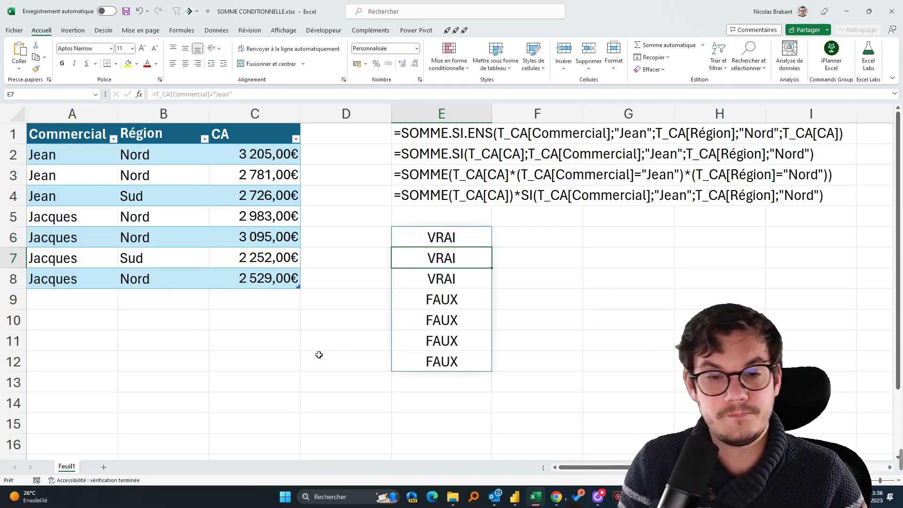
Enter the formula =T_CA[Région]="Nord" in F6 to test each row's region
click(520, 241)
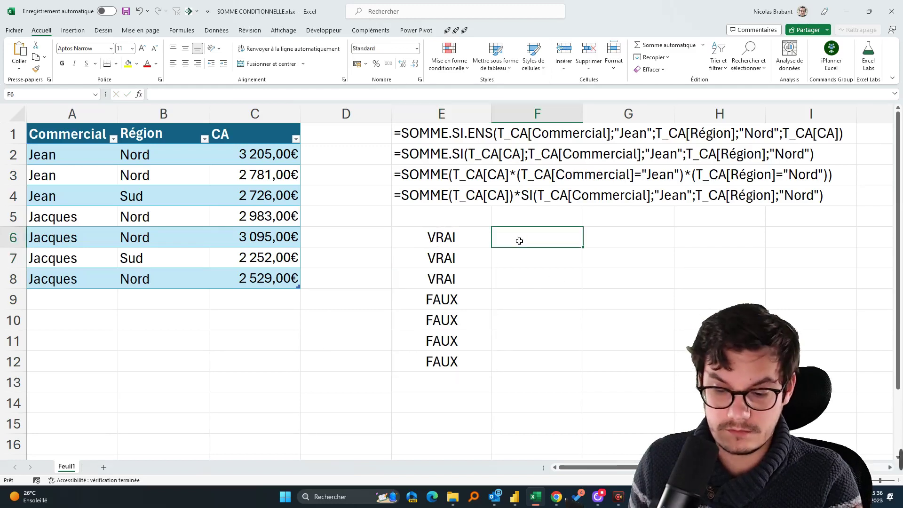
text(=)
click(163, 126)
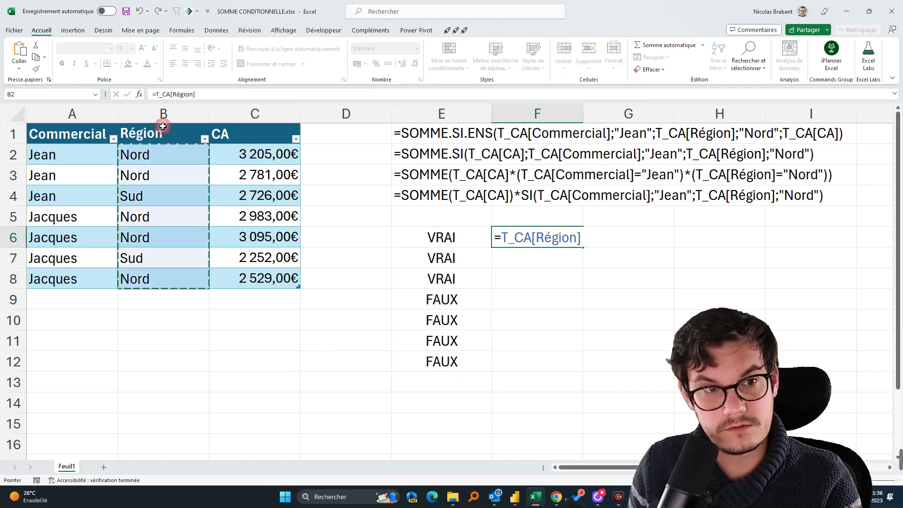
text(="N)
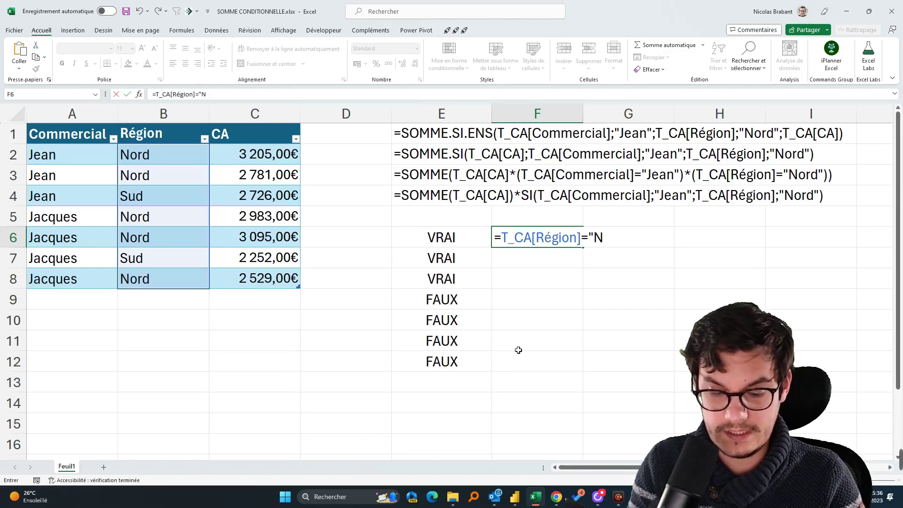
text(ord")
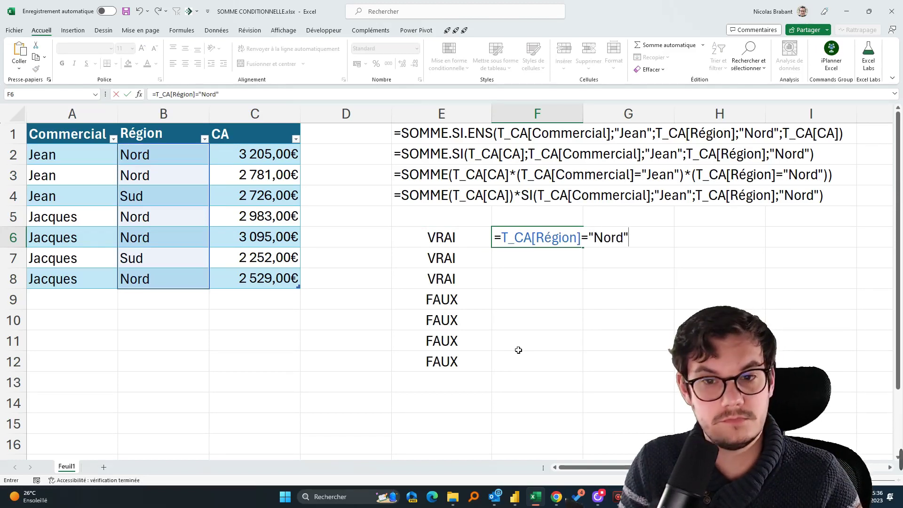
key(Return)
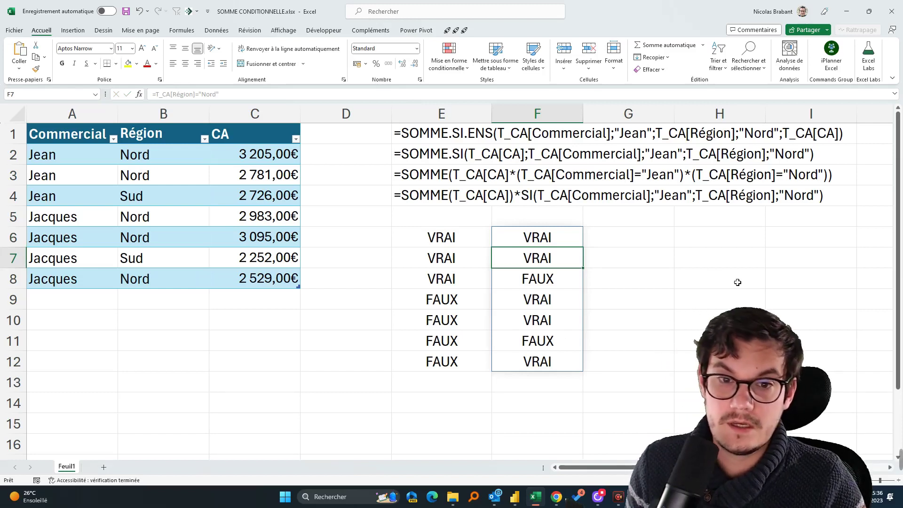
Multiply the two spilled test columns in G6 with the formula =E6#*F6#, and select that cell to check it
click(655, 232)
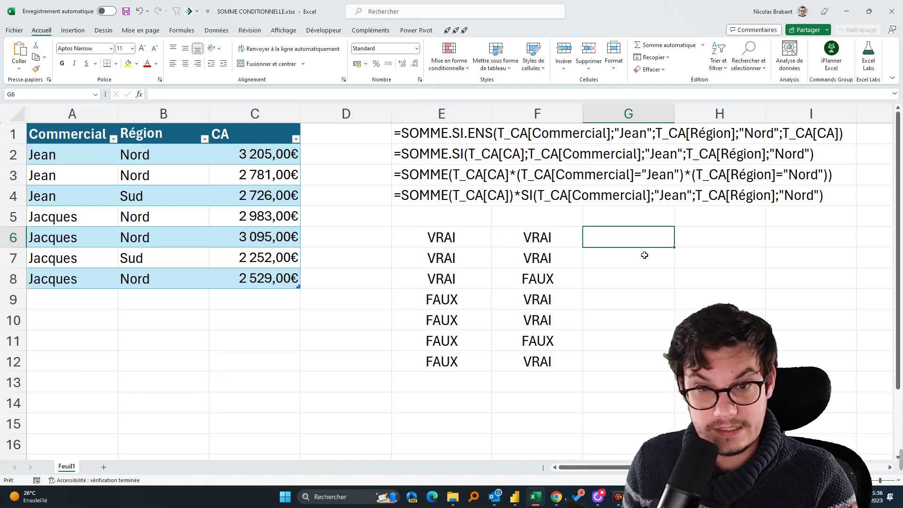
text(=)
drag(429, 238, 429, 361)
text(*)
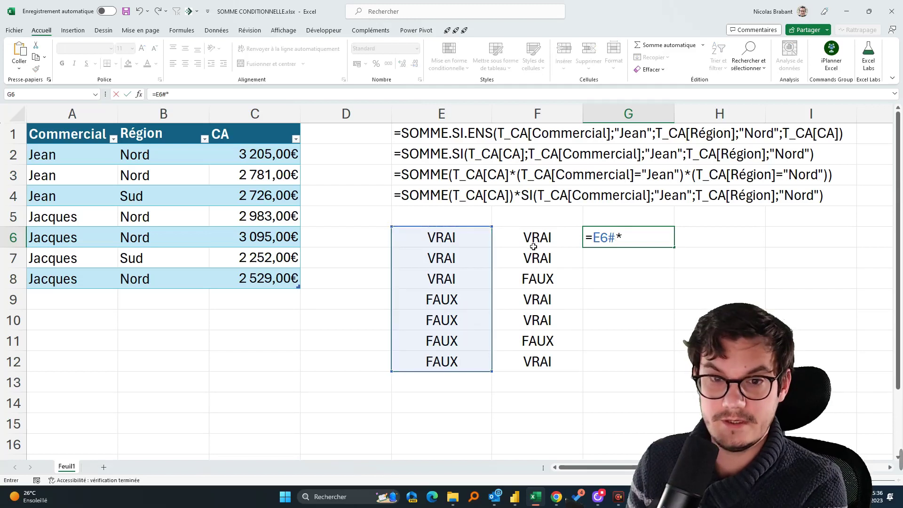
drag(534, 241, 518, 359)
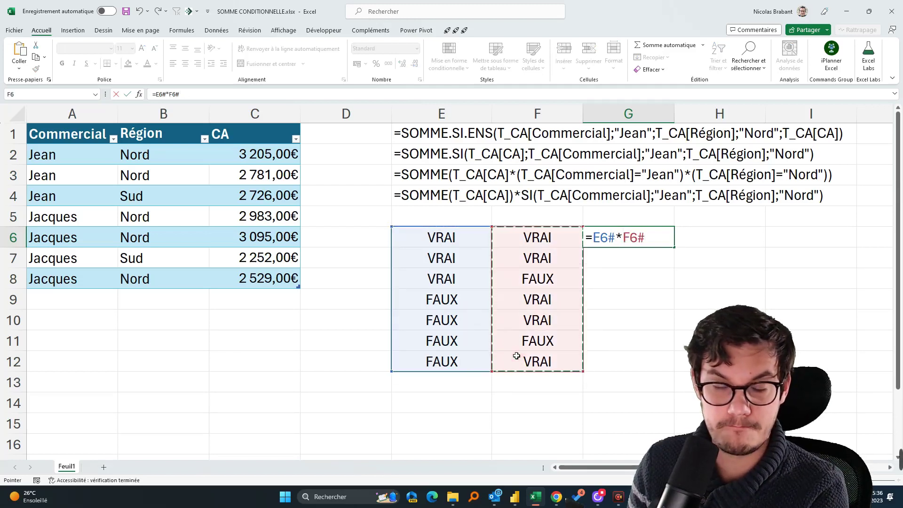
key(Return)
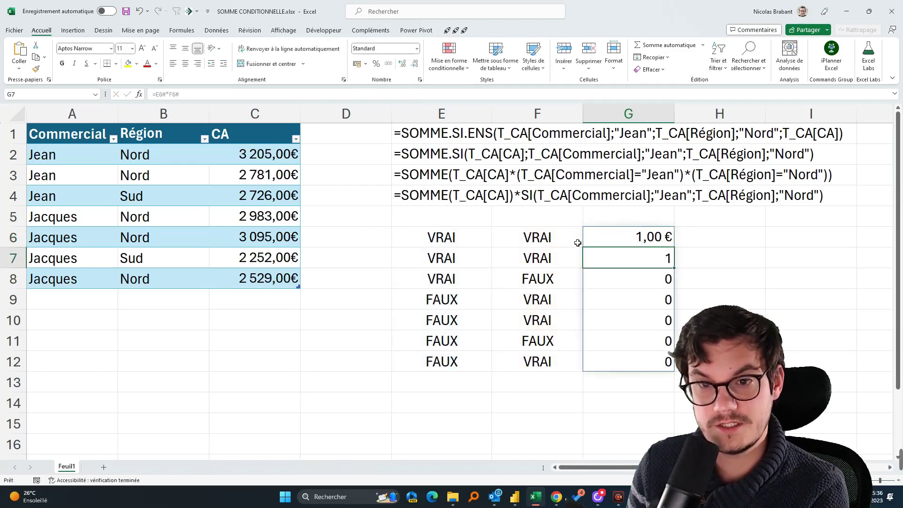
click(612, 241)
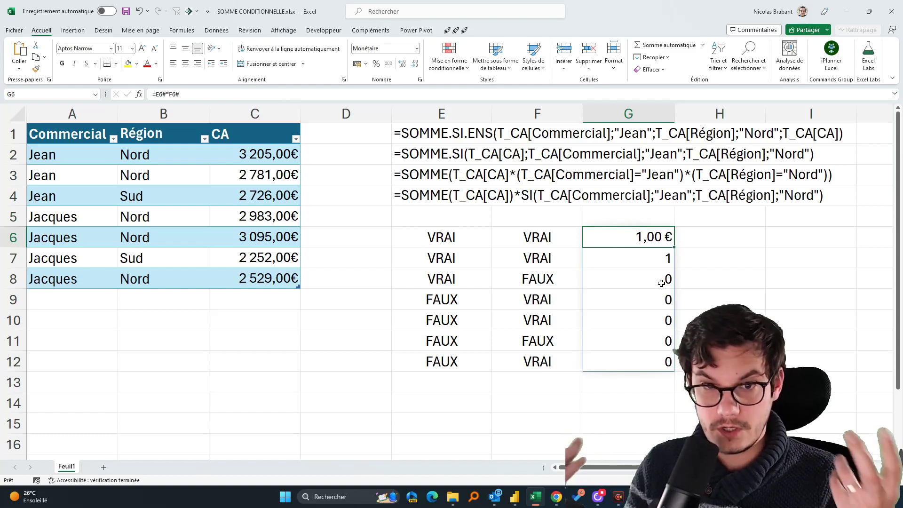
Check the first CA value in C2, and clear the test columns in E5:G13
click(250, 160)
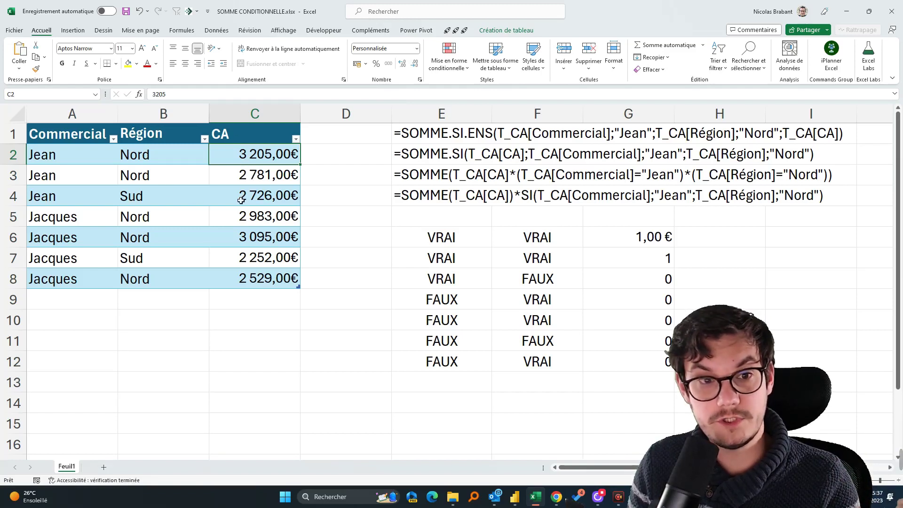
drag(442, 217, 667, 397)
key(Delete)
Start a SOMME formula in E6 multiplying T_CA[CA] by the test of T_CA[Commercial] against the salesperson quoted in E3
click(442, 237)
text(=)
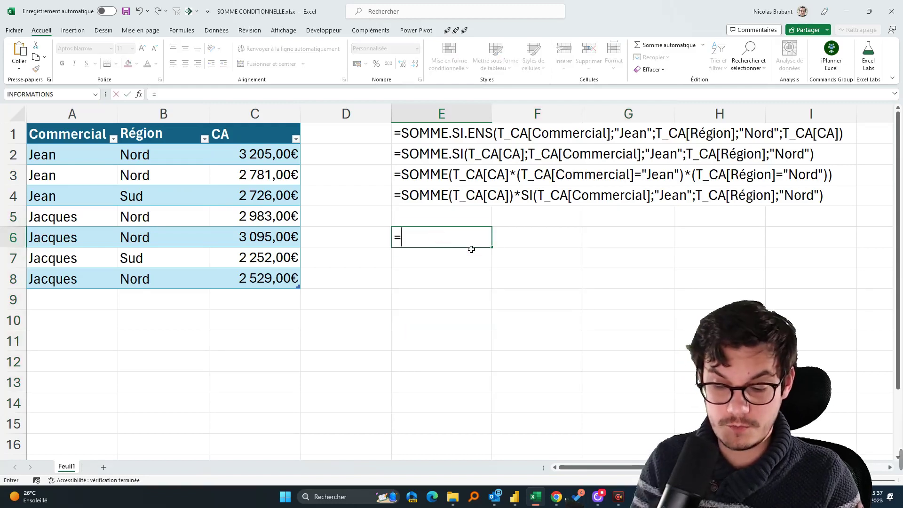
text(somme()
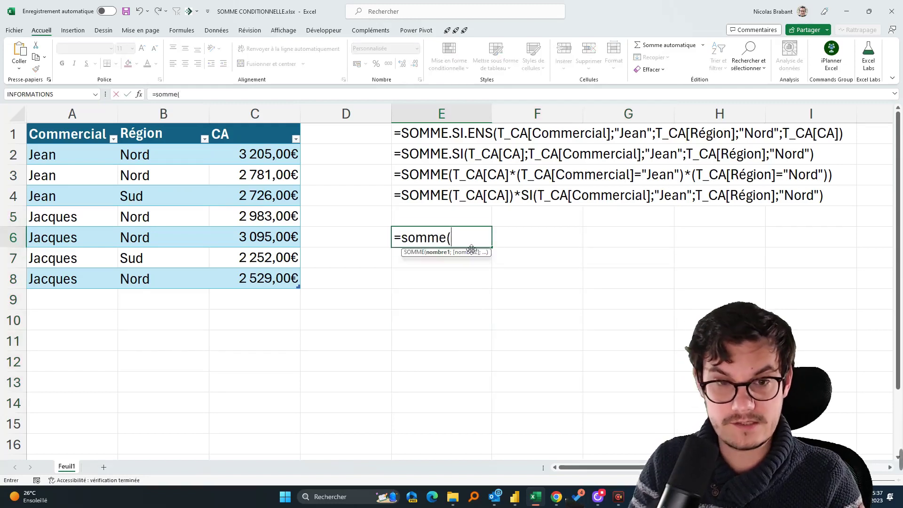
click(281, 128)
text(*)
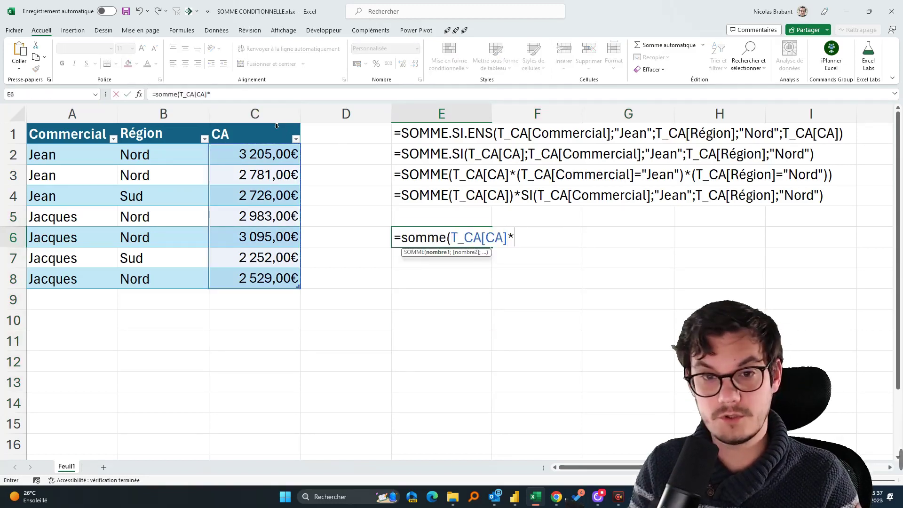
text(()
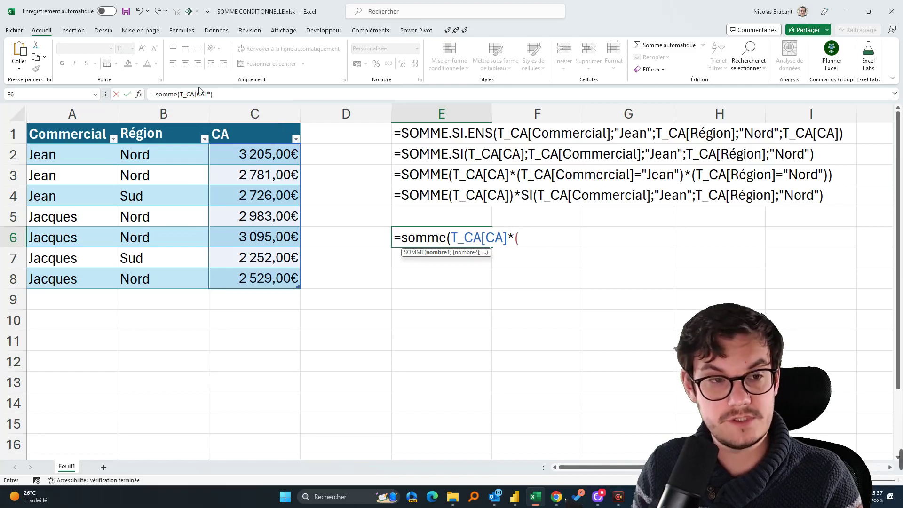
click(95, 129)
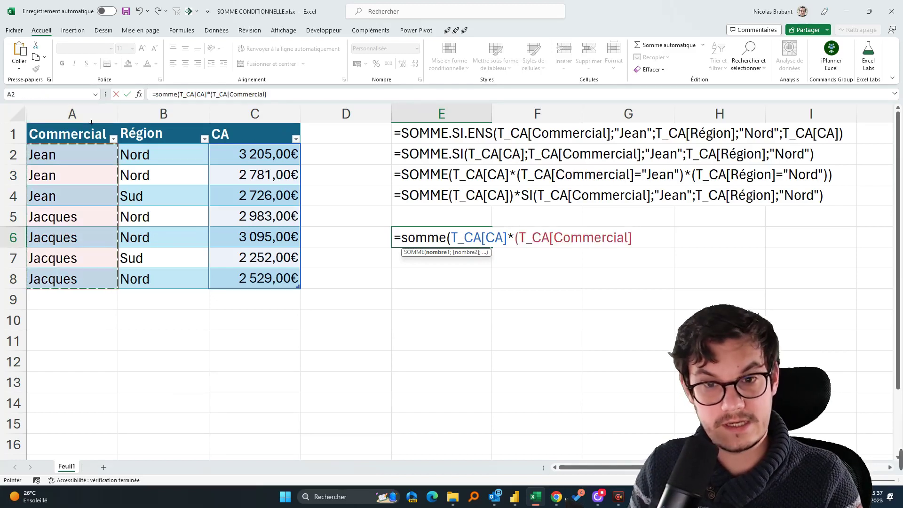
text(="Jean")
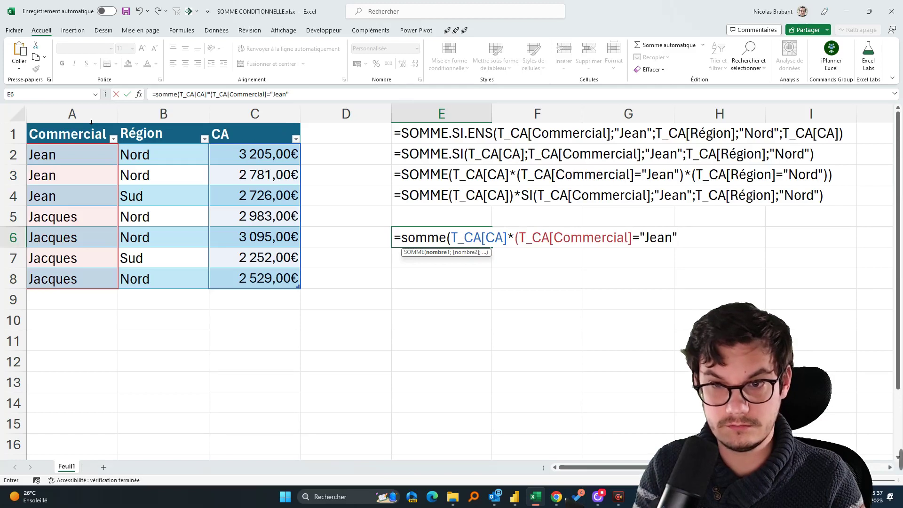
text()*()
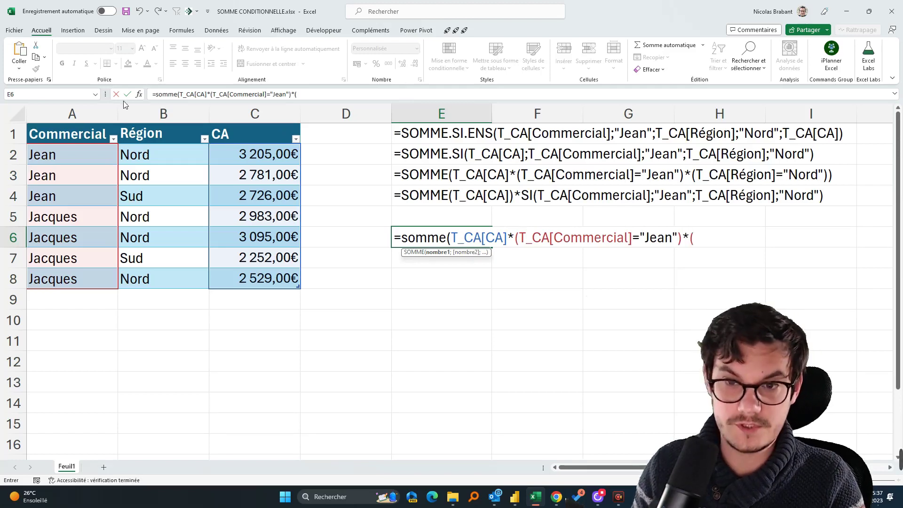
Complete the SOMME formula in E6 with the condition (T_CA[Région]="Nord") and validate it
click(173, 129)
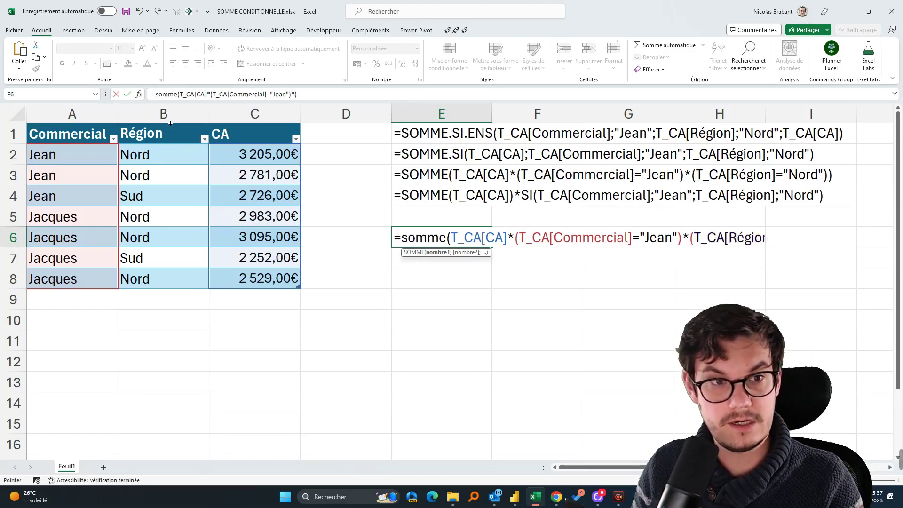
text(="N)
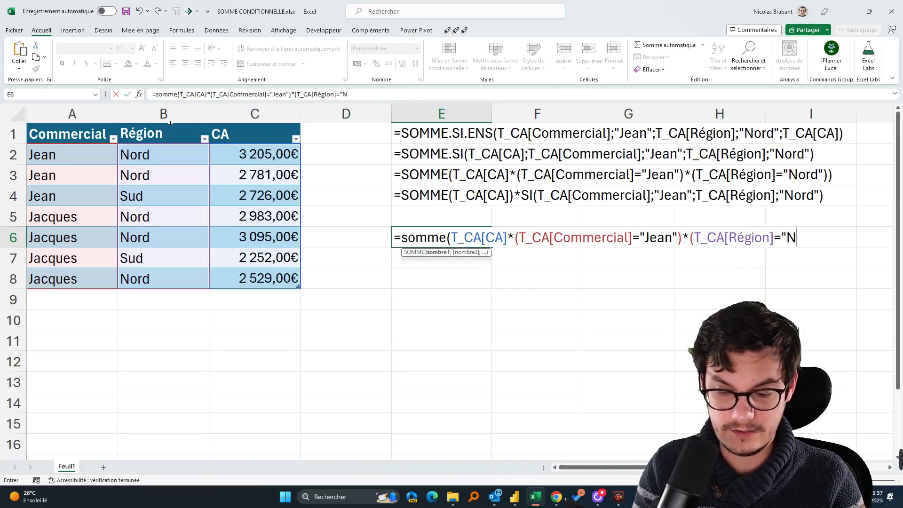
text(ord")))
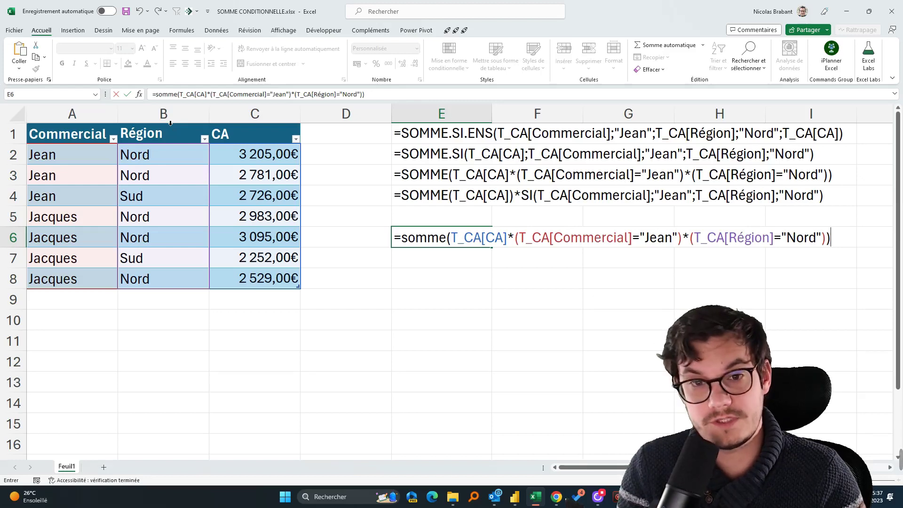
key(Return)
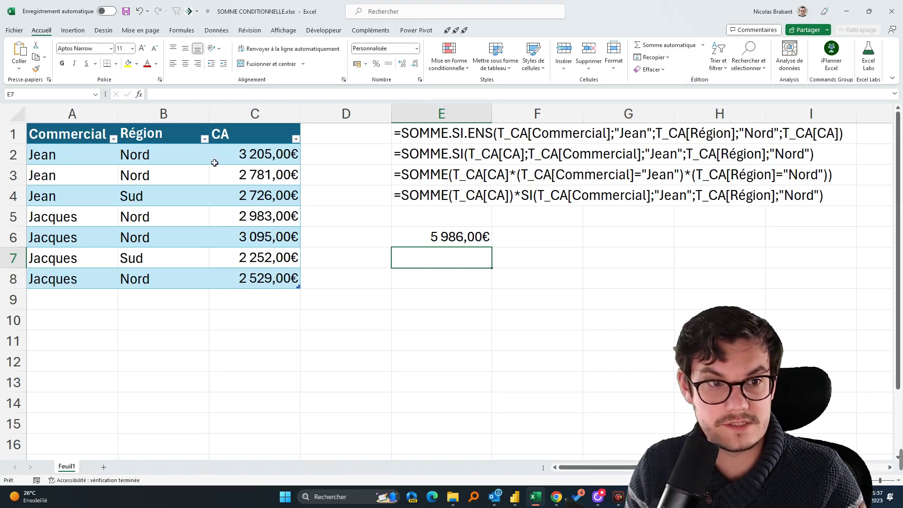
Select the CA values in C2:C3 to compare them with the SOMME result, and clear E6
drag(224, 161, 238, 176)
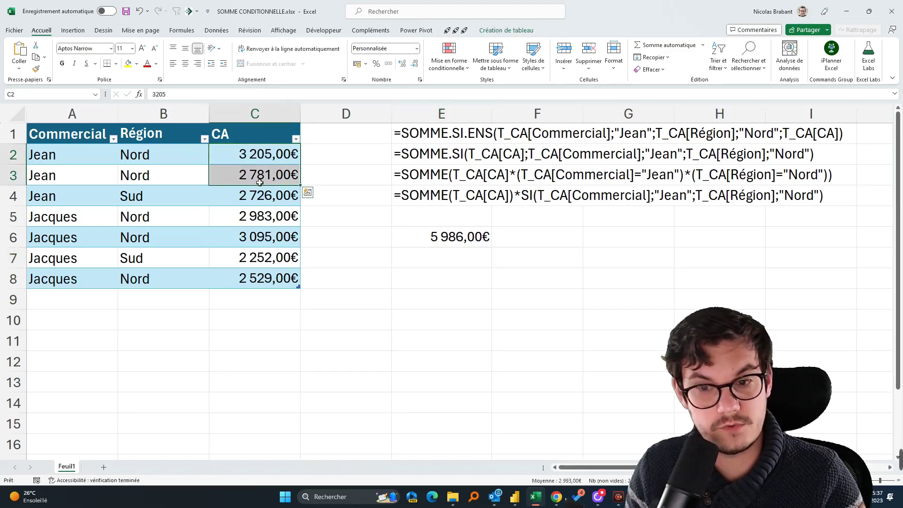
click(452, 237)
key(Delete)
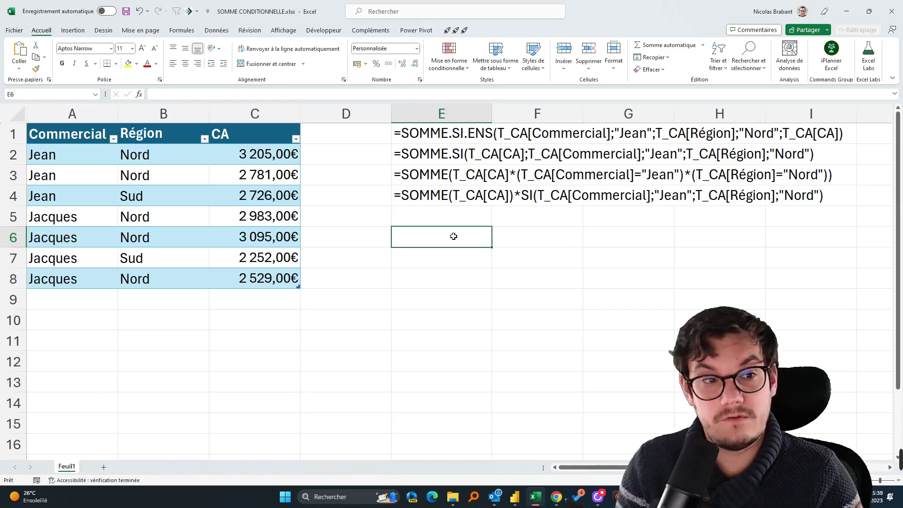
Examine the table rows for the salesperson quoted in E3, comparing the Nord rows with the full table
drag(41, 165, 274, 177)
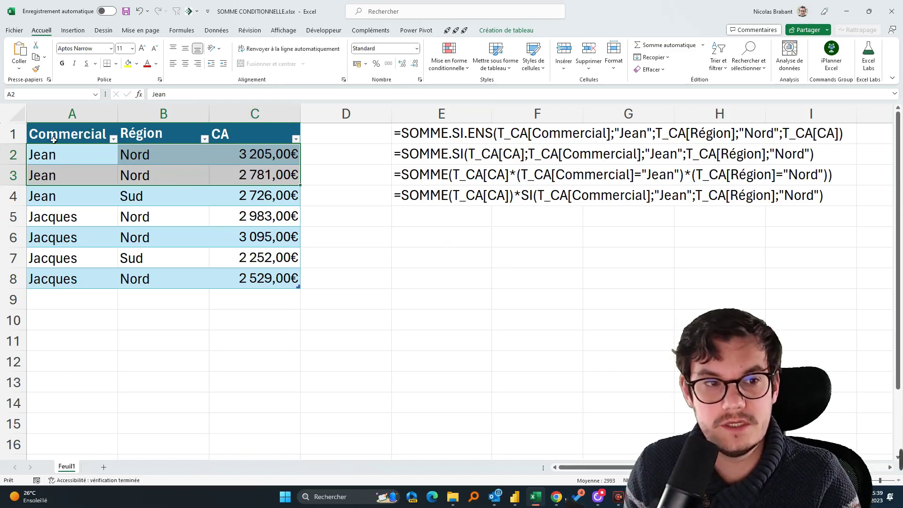
drag(42, 153, 266, 194)
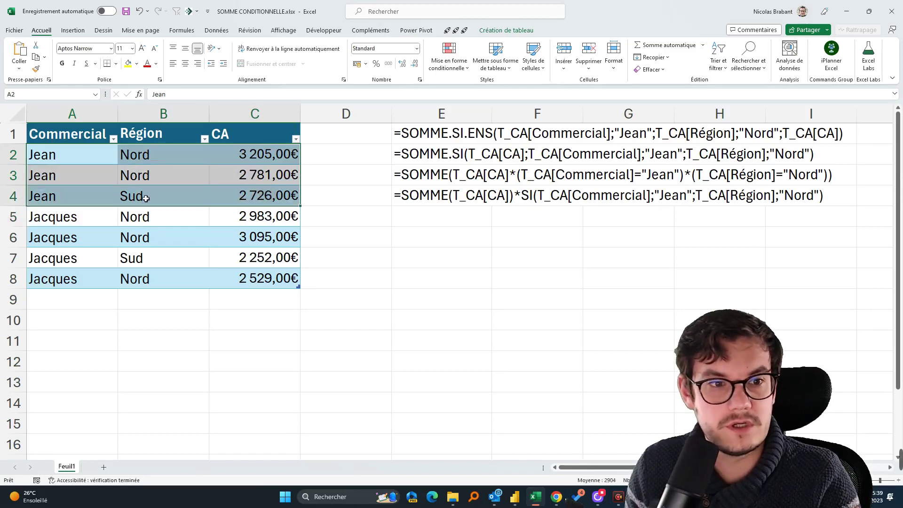
key(ctrl+a)
click(253, 284)
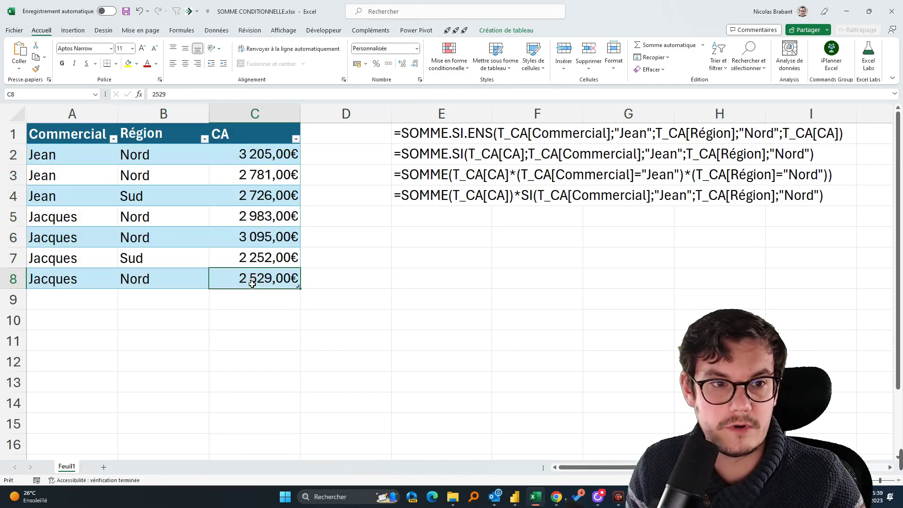
drag(262, 160, 50, 183)
Enter a formula in E7 testing whether T_CA[Commercial] equals the salesperson quoted in E3
click(405, 253)
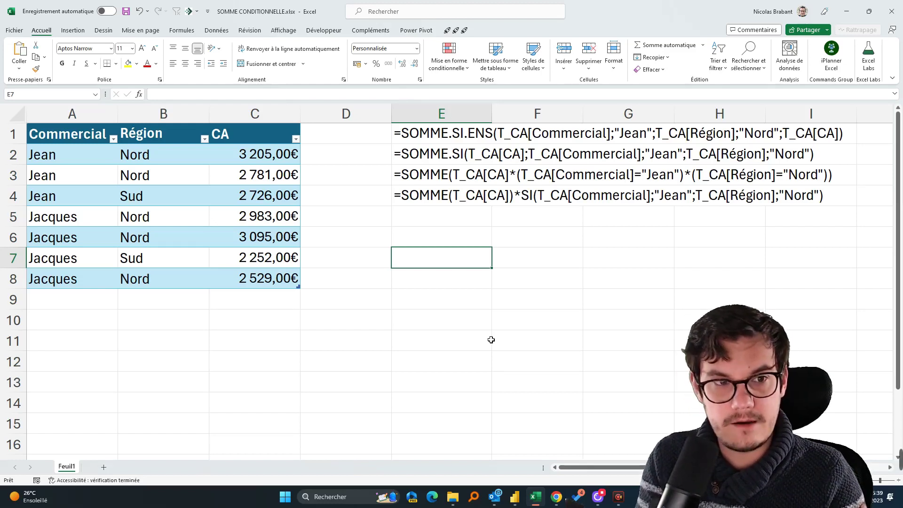
text(=)
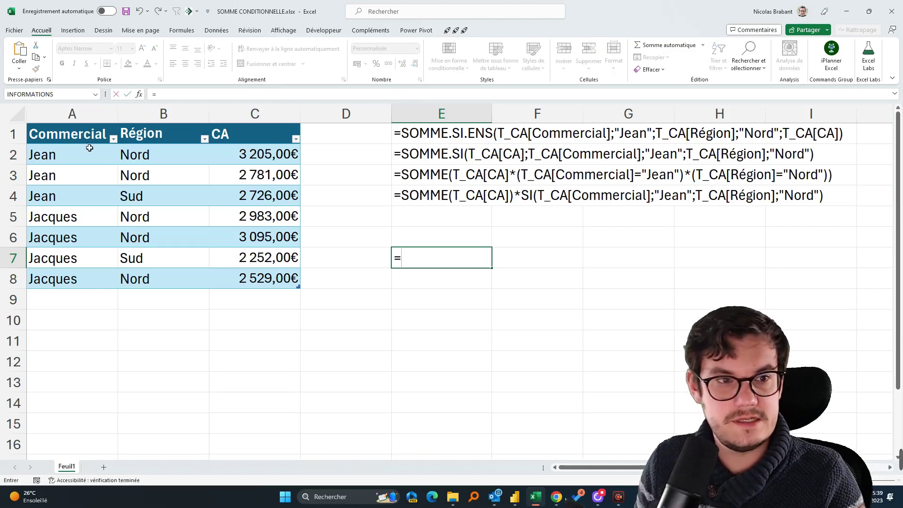
click(83, 123)
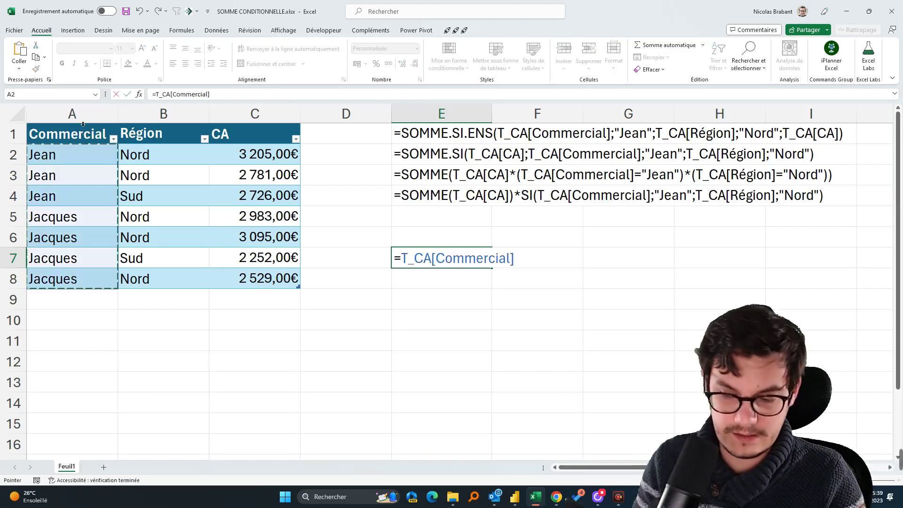
text(="Jean")
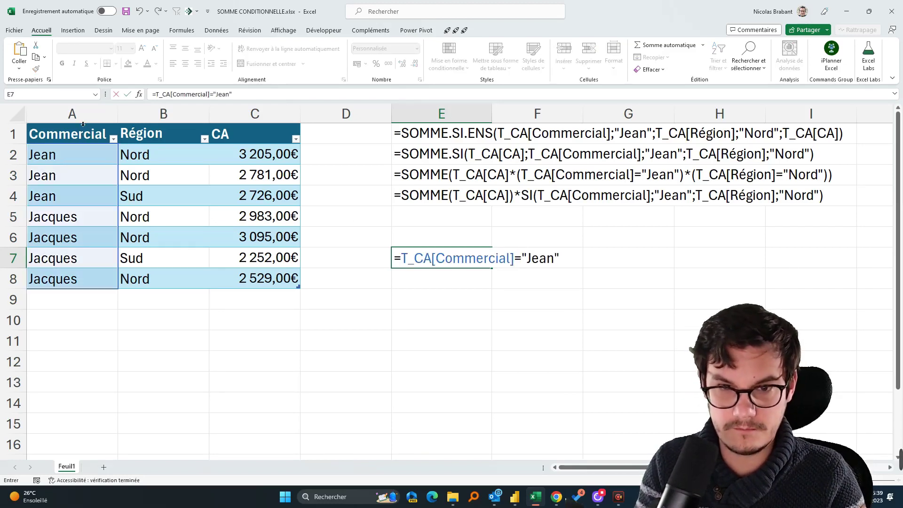
key(Return)
Enter the formula =T_CA[Région]="Nord" in F7, beside the salesperson test
key(Up)
key(Right)
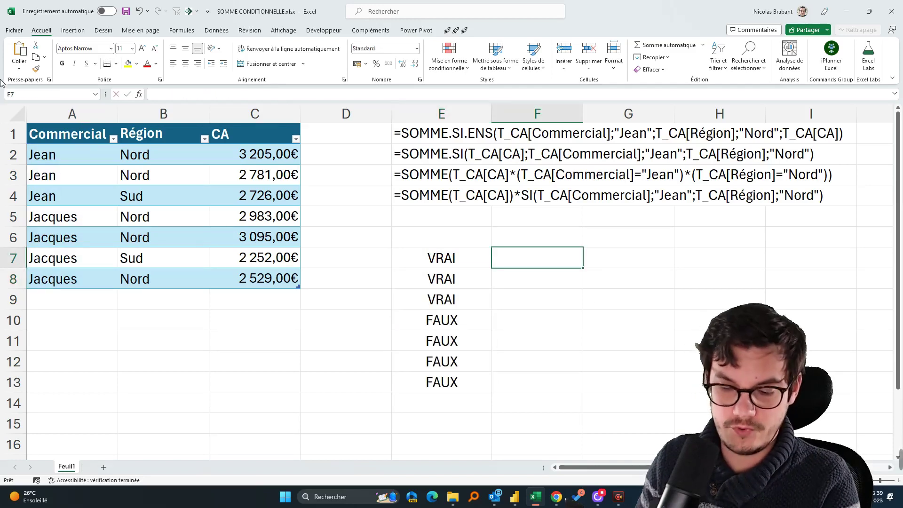
text(=)
click(172, 124)
text(=)
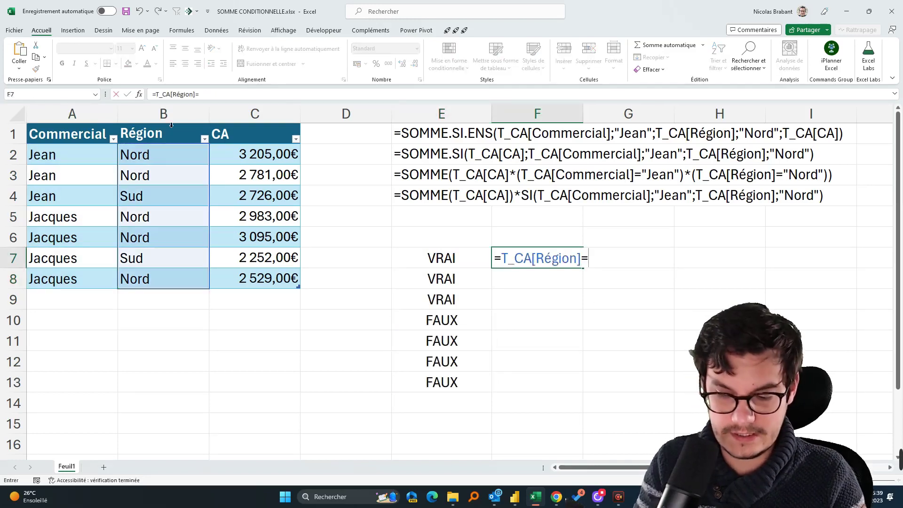
text("Nord")
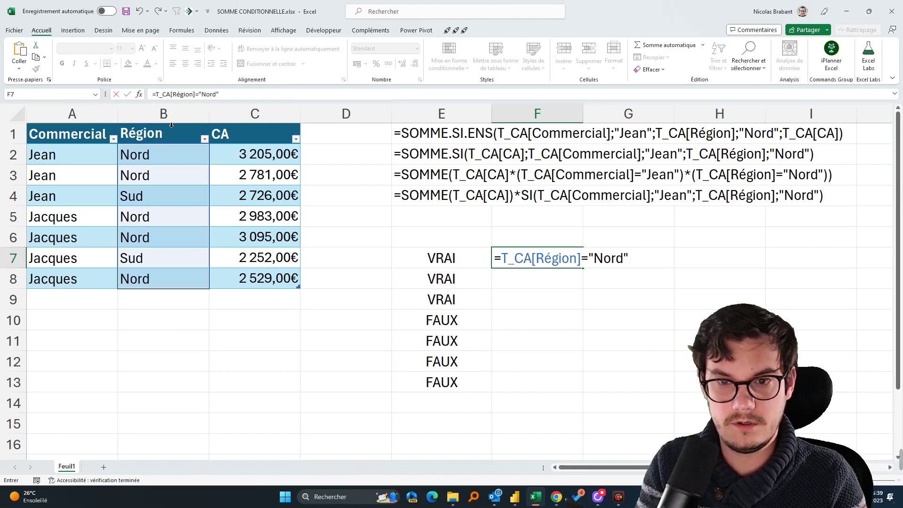
key(Return)
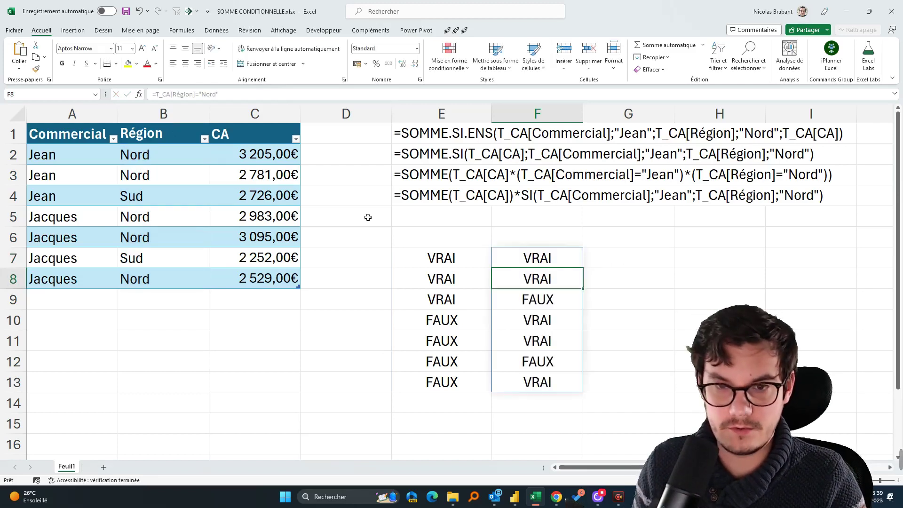
Compare the salesperson tests in E7:E13 with the region tests in F7:F13, row by row
drag(437, 260, 446, 291)
drag(436, 321, 431, 379)
click(441, 258)
drag(442, 257, 533, 258)
click(440, 301)
click(552, 297)
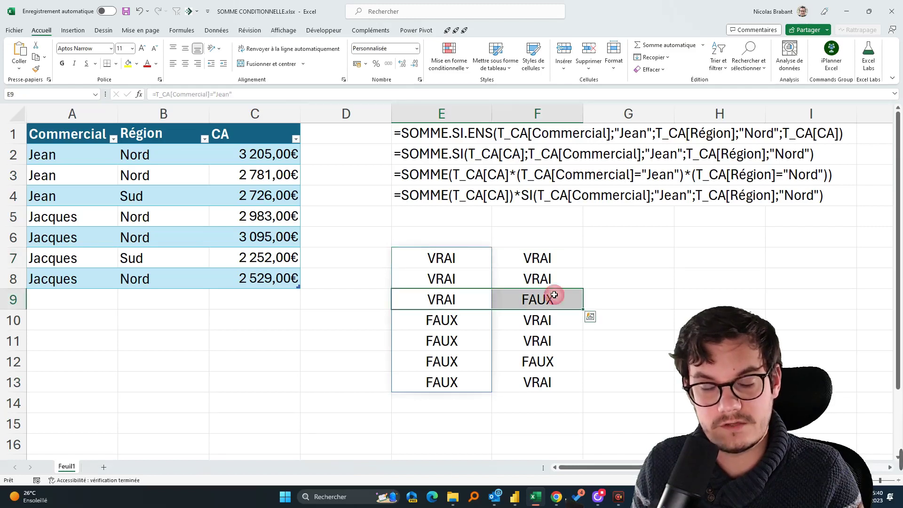
Add the two test arrays in G7 with =E7#+F7# and compare the sums with the tests in columns E and F
click(636, 262)
text(=)
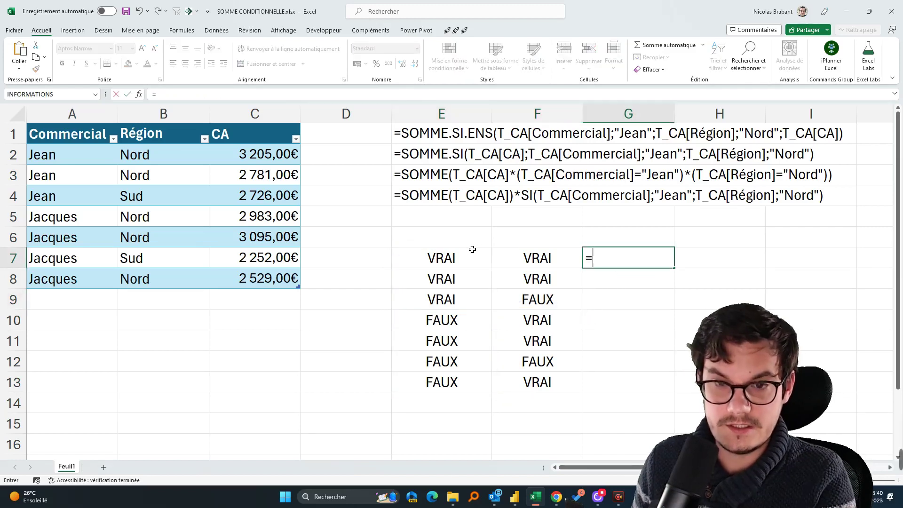
drag(470, 254, 478, 381)
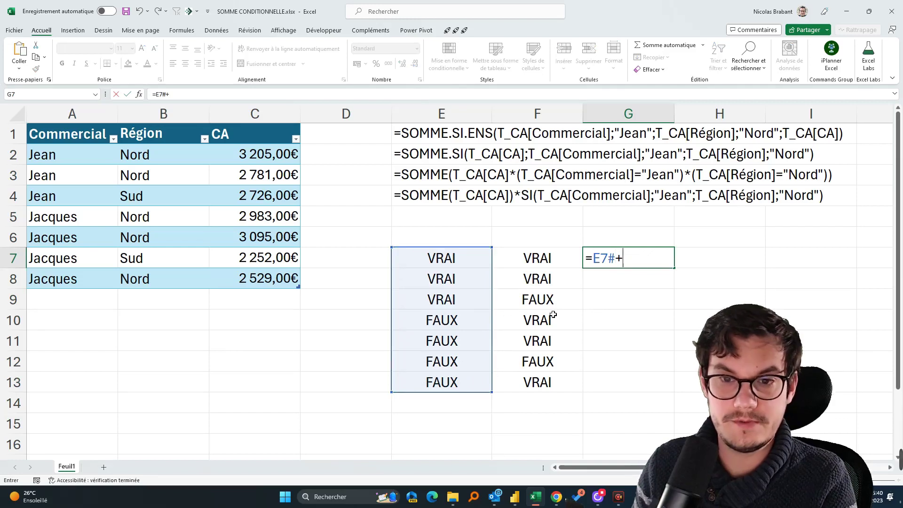
drag(564, 267, 563, 380)
key(Return)
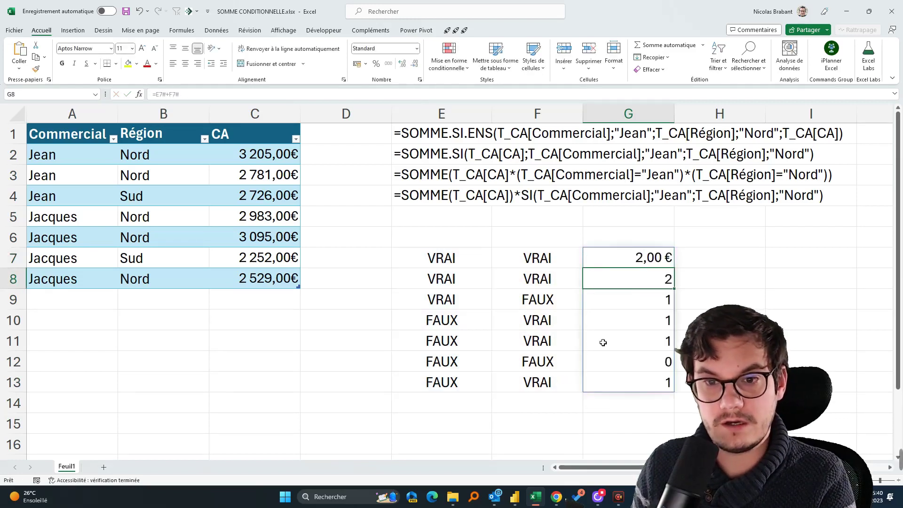
click(591, 336)
drag(591, 336, 450, 305)
drag(431, 382, 449, 356)
drag(625, 278, 400, 253)
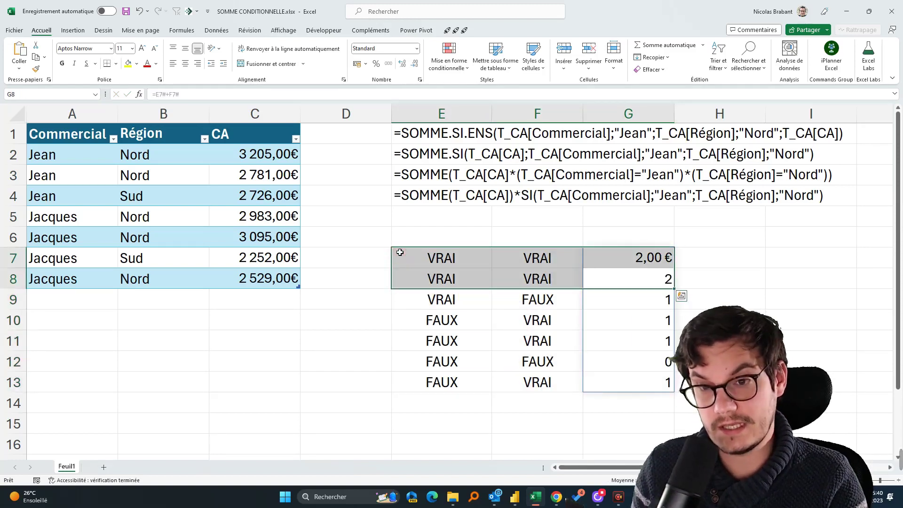
Change the G7 formula to =(E7#+F7#)>0 to express an OR condition
double_click(610, 256)
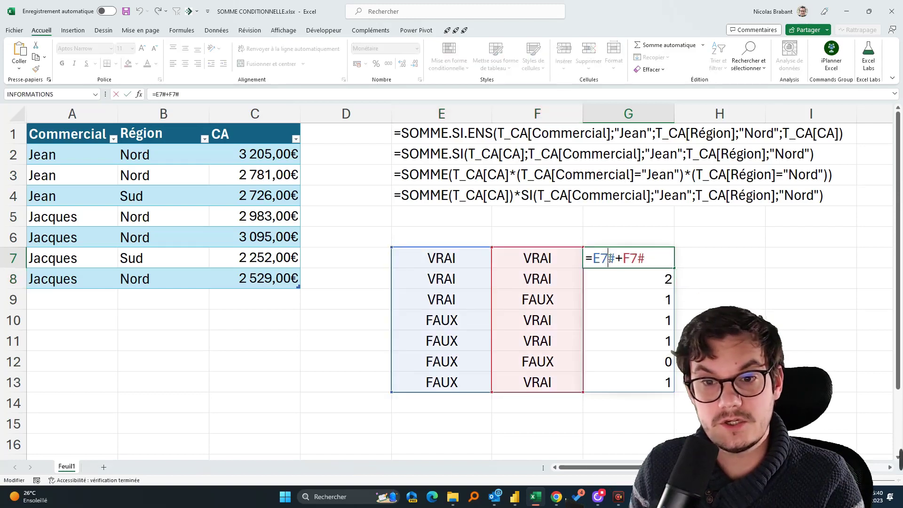
click(591, 259)
text(()
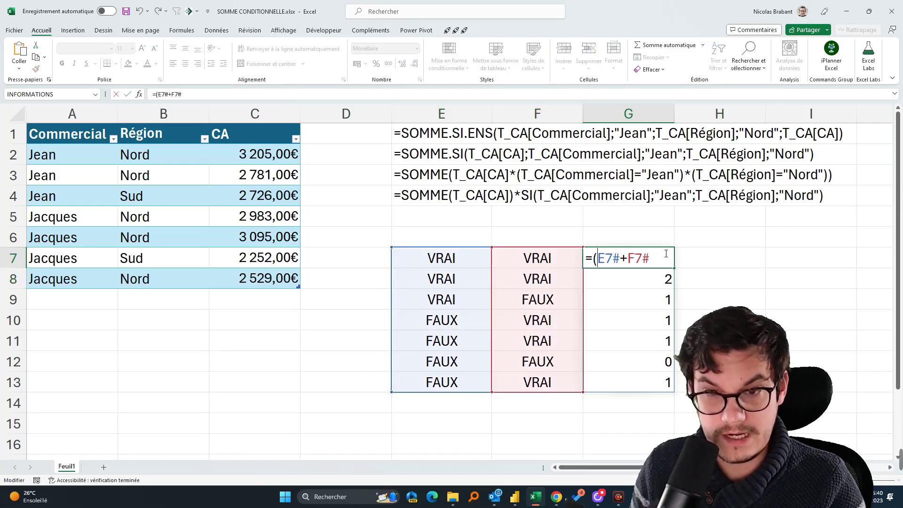
click(666, 254)
text()>)
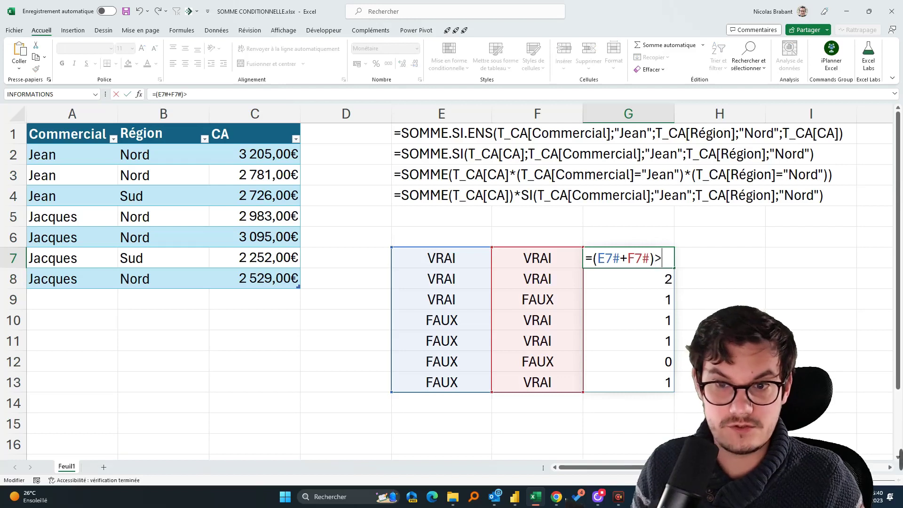
text(0)
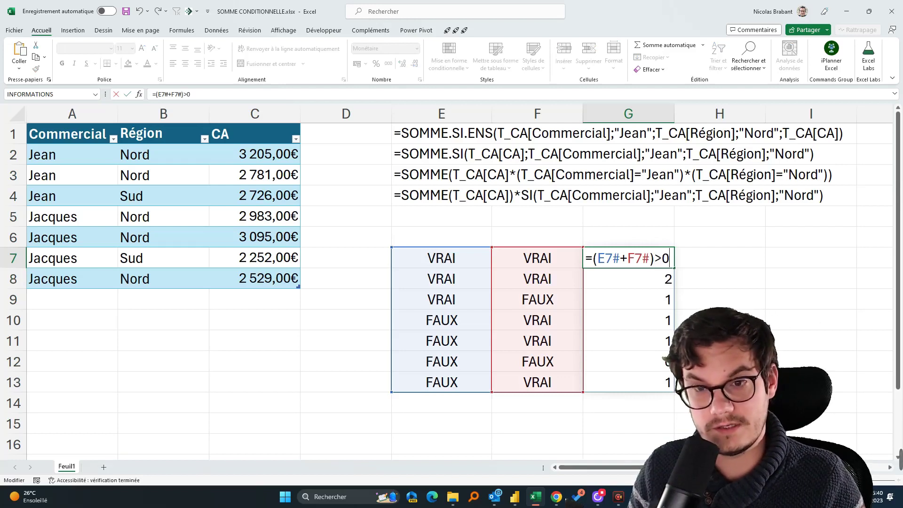
key(Return)
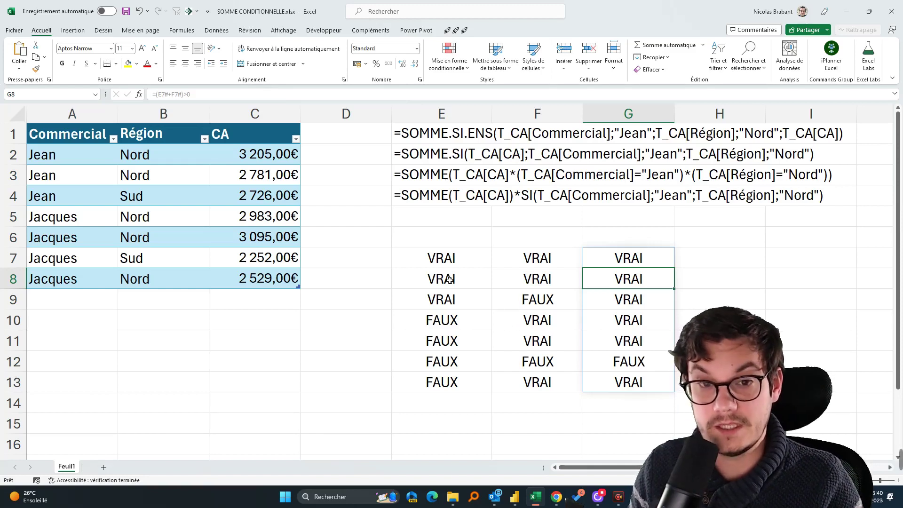
Clear the test arrays in E7:G13
click(447, 262)
key(ctrl+a)
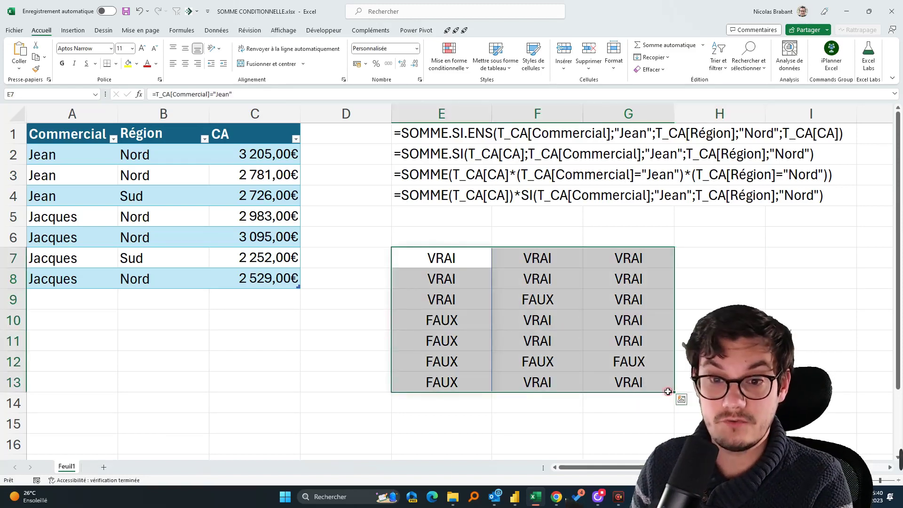
key(Delete)
Start a SOMME formula in E7 multiplying T_CA[CA], after three opening parentheses, by the test of T_CA[Commercial] against the salesperson quoted in E3
click(419, 250)
text(=somme()
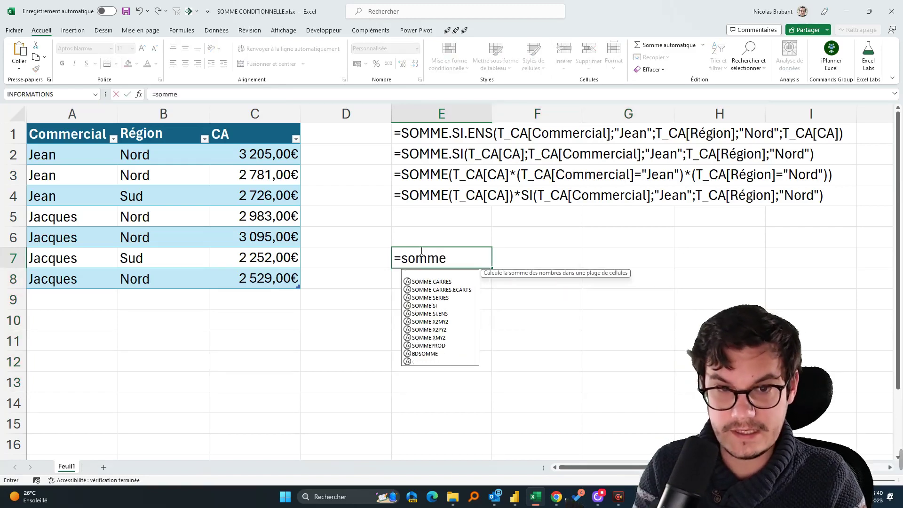
click(262, 128)
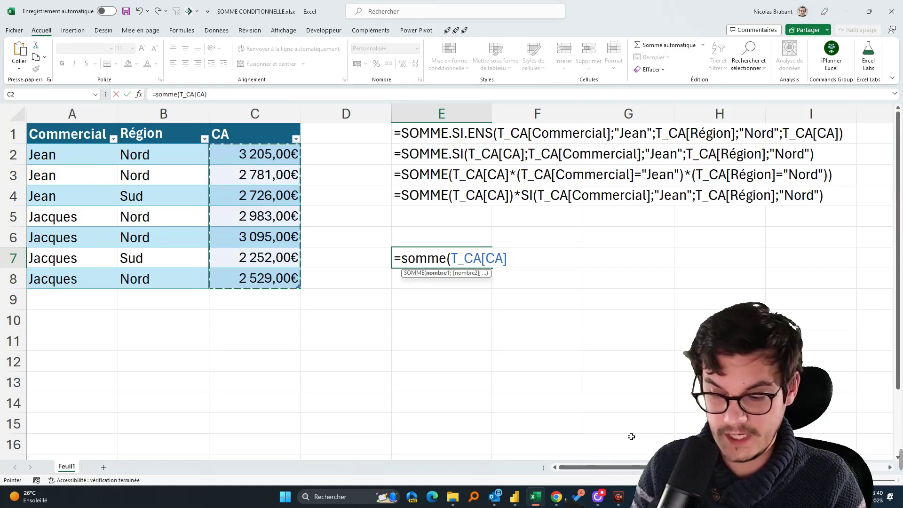
text(*)
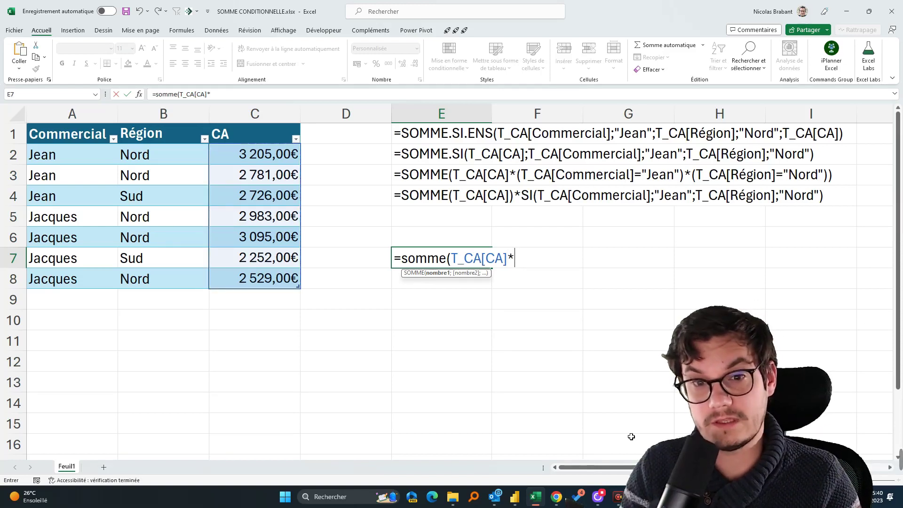
text(((()
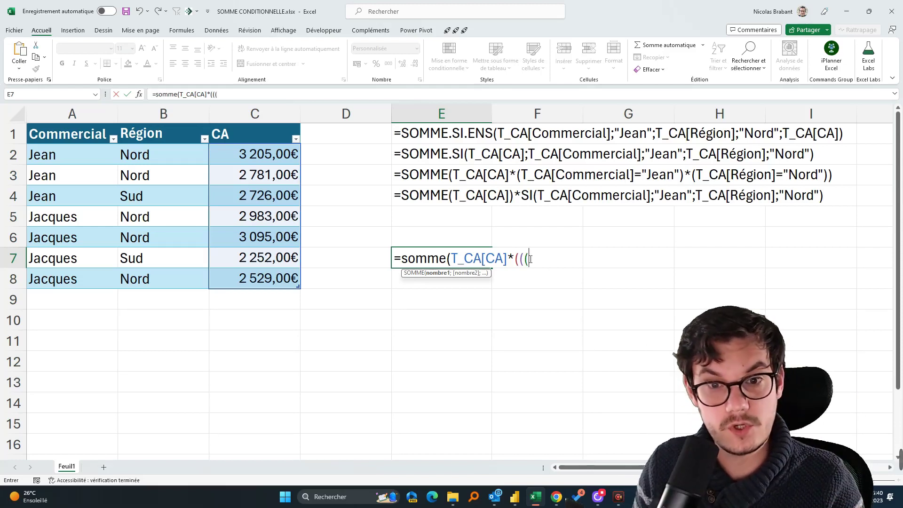
drag(529, 258, 524, 258)
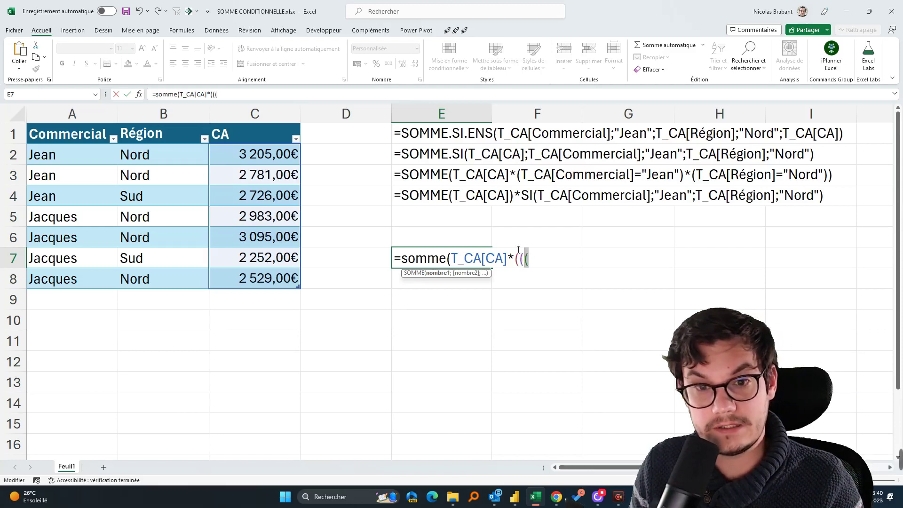
click(537, 258)
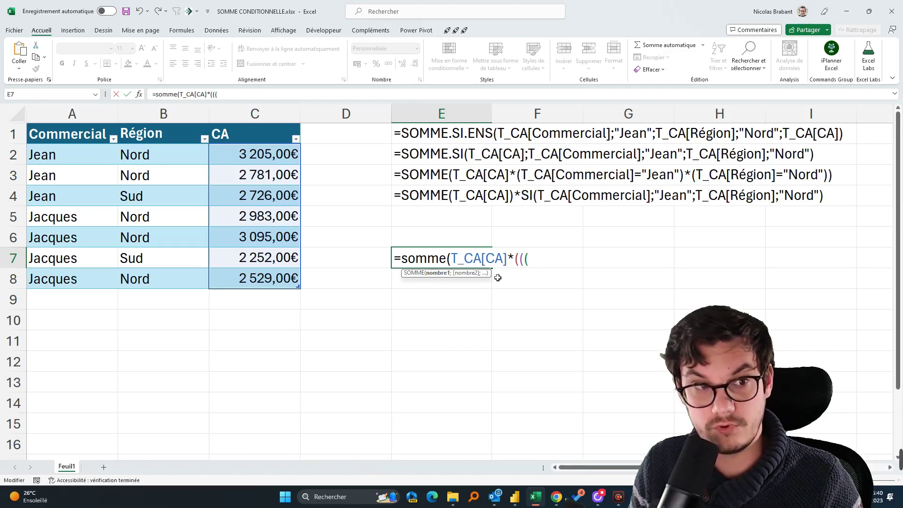
click(85, 130)
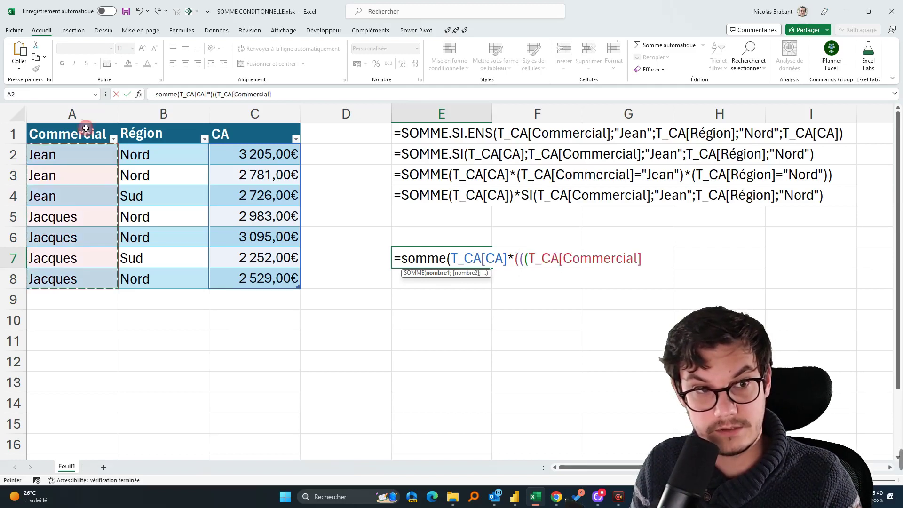
text(="Jean)
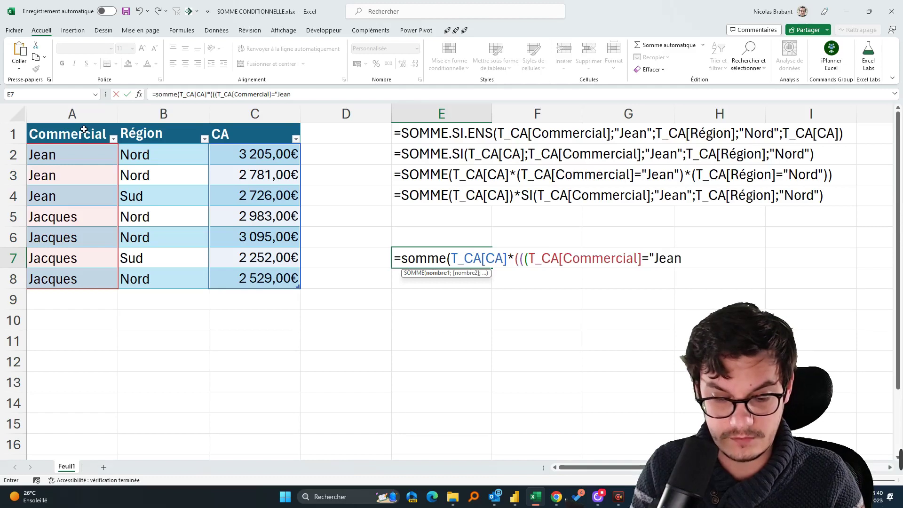
text("))
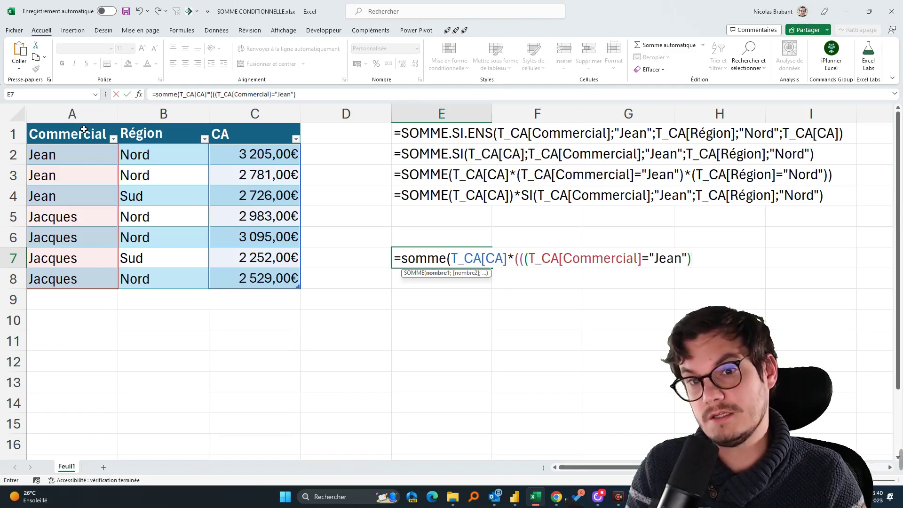
Complete the E7 SOMME formula by adding the test T_CA[Région]="Nord" to the salesperson test and requiring the two tests' sum to be >0
text(+)
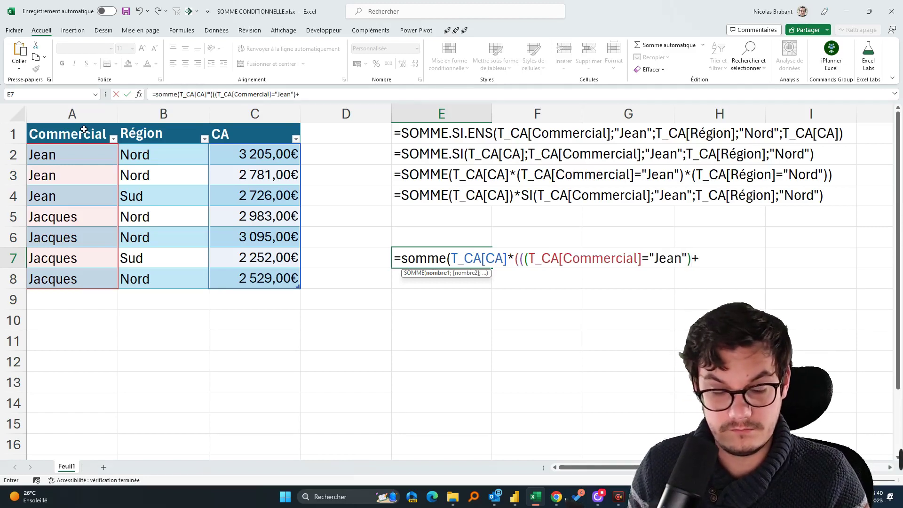
text(()
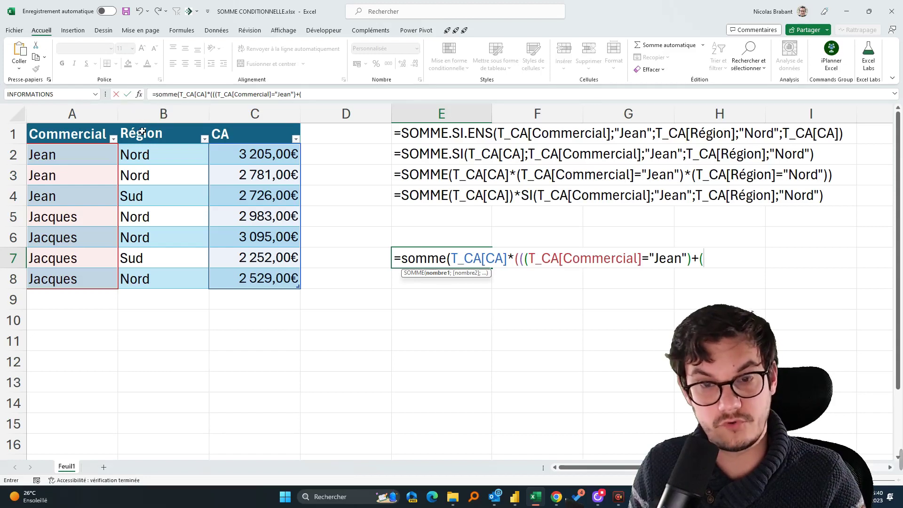
click(142, 130)
text(=")
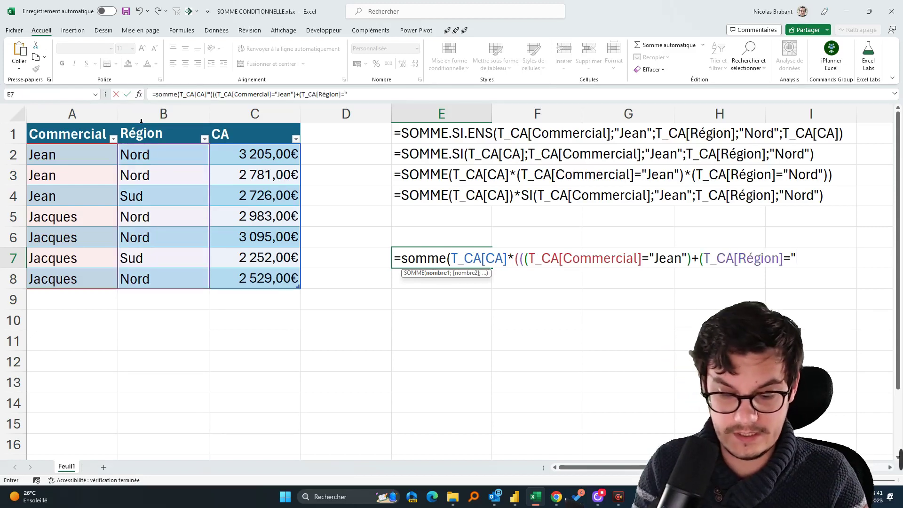
text(Nord"))
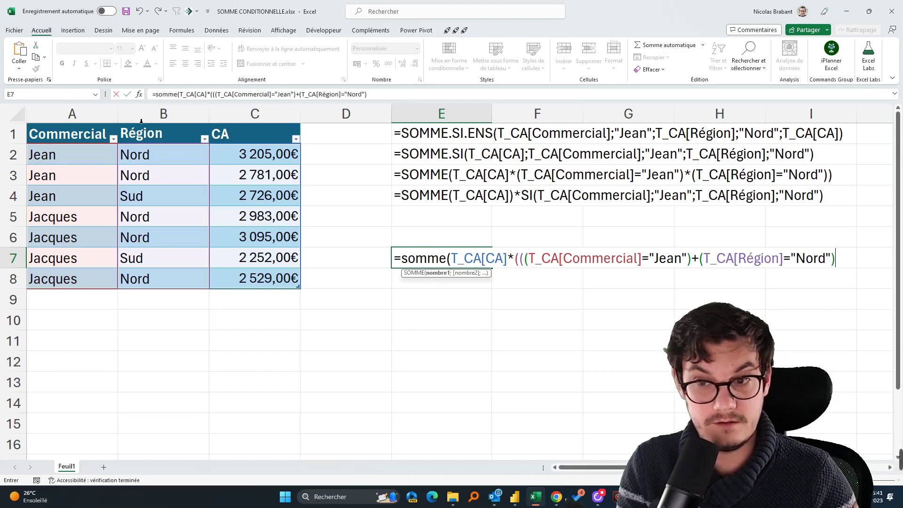
text())
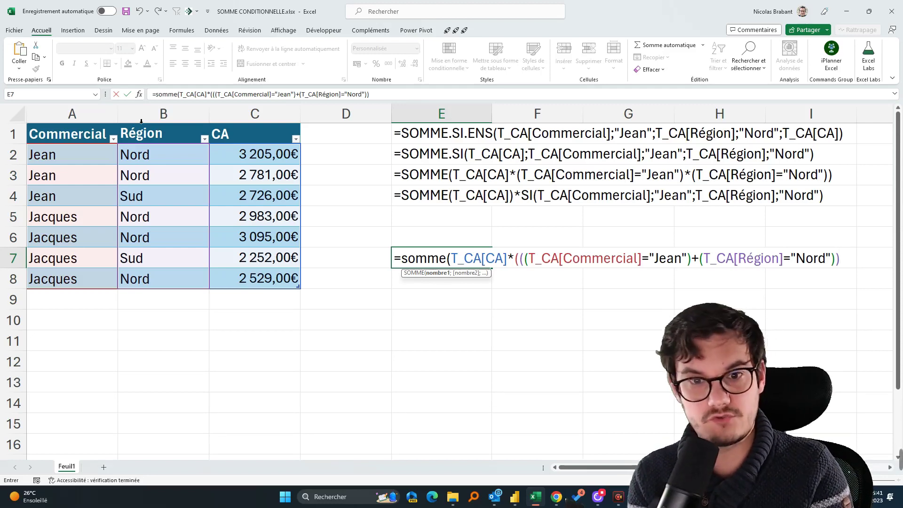
text(>0)
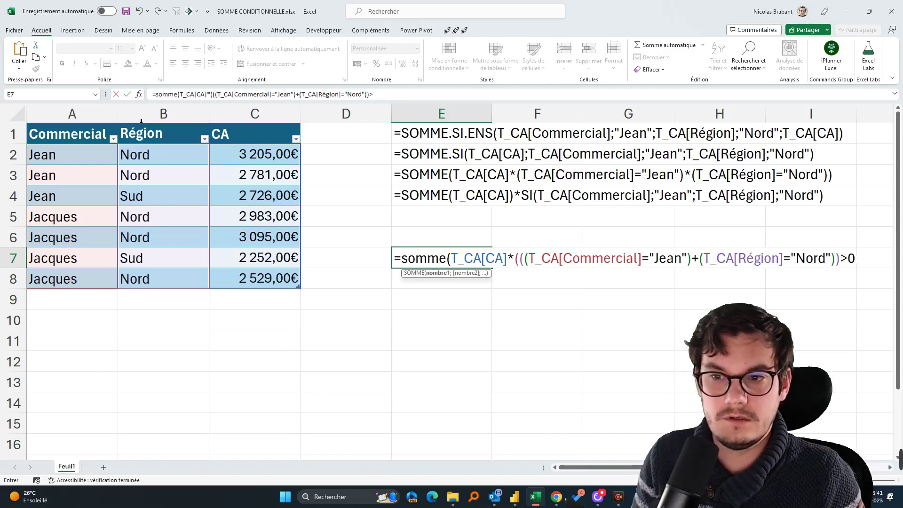
text())
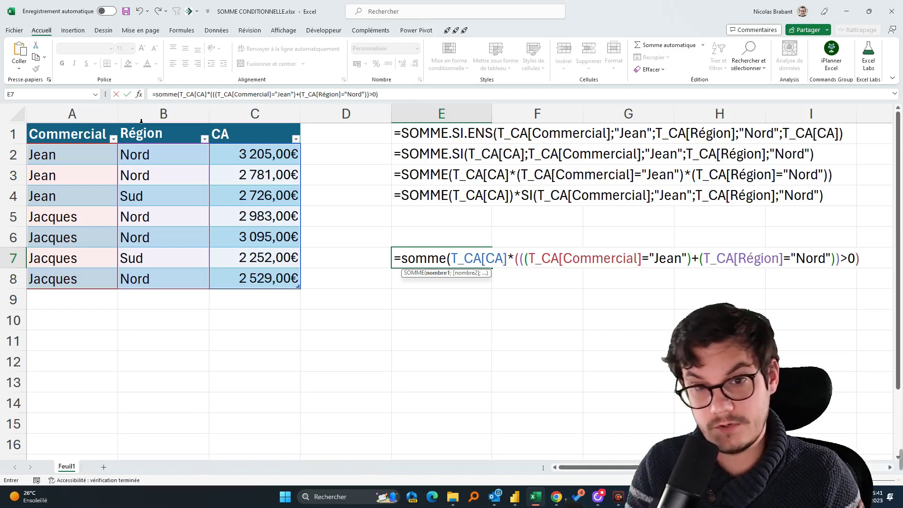
text())
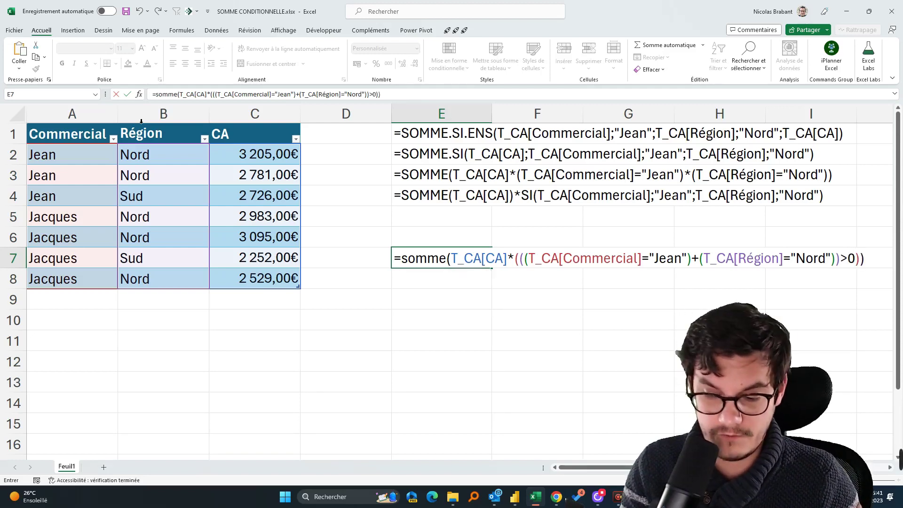
key(Return)
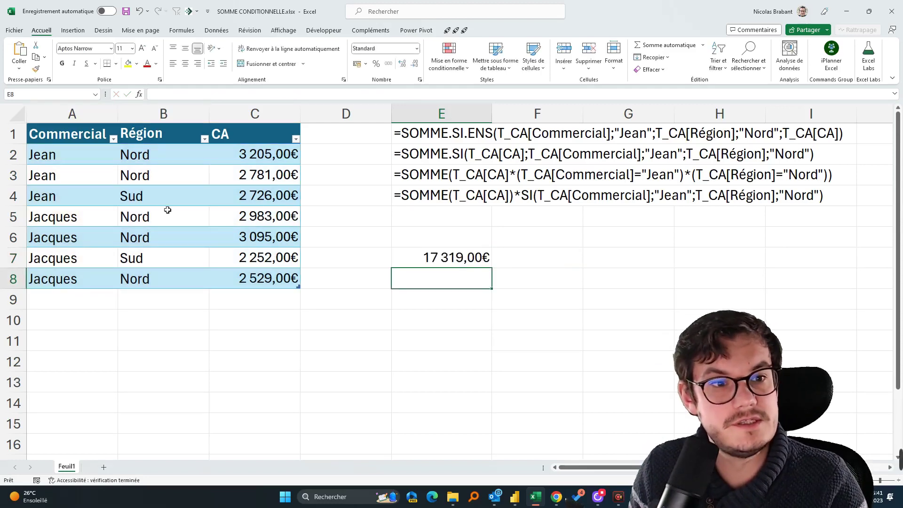
Check which CA amounts the OR sum covers by selecting C2:C6 and C8, and review the formula in E7
drag(252, 155, 260, 175)
drag(263, 217, 272, 237)
ctrl+click(268, 281)
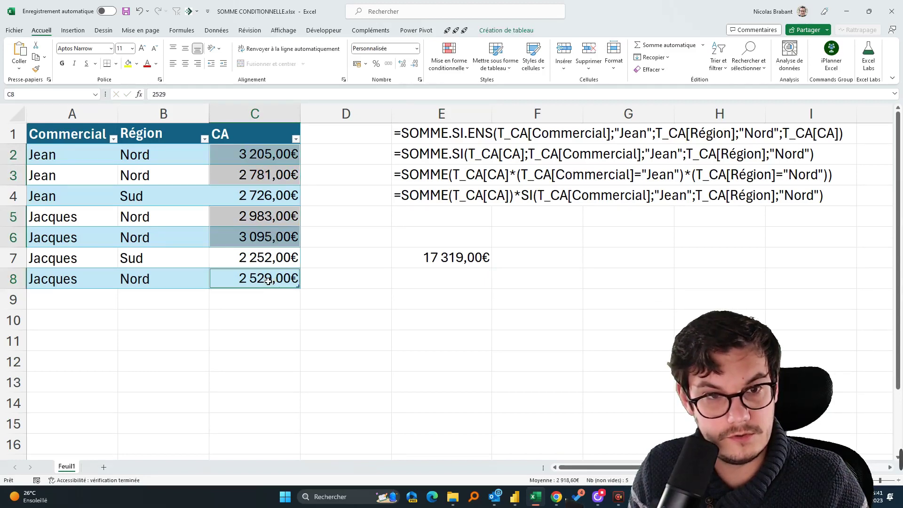
ctrl+click(242, 196)
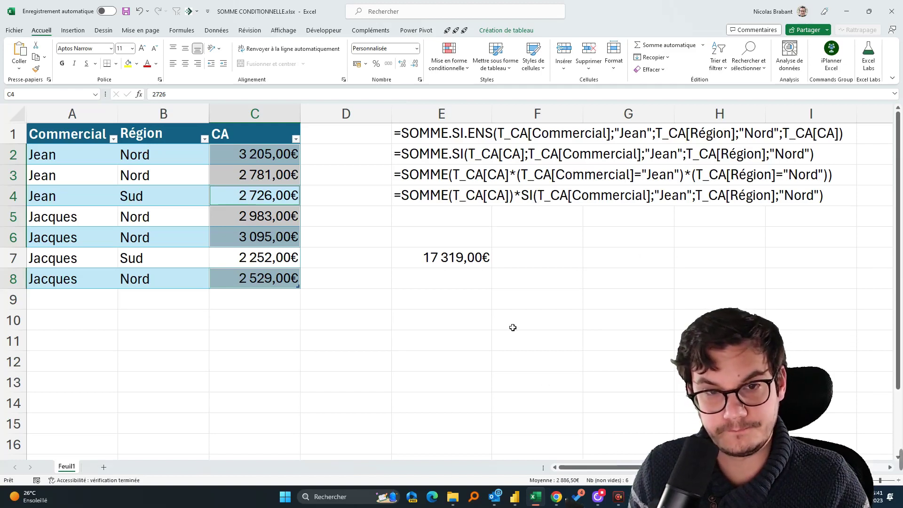
click(517, 301)
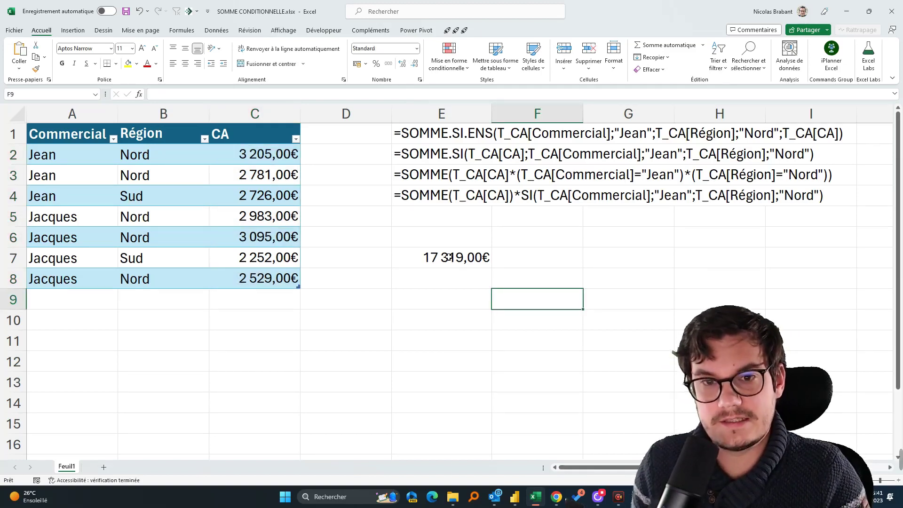
double_click(449, 257)
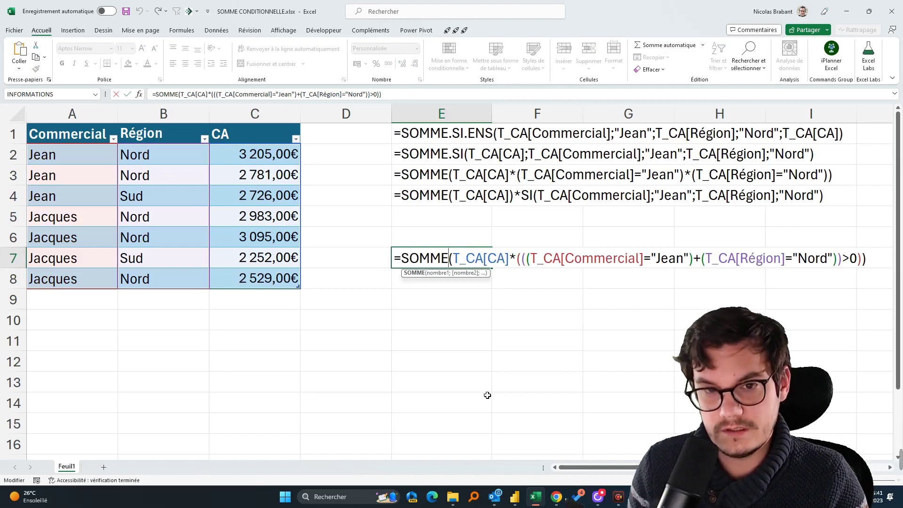
key(Escape)
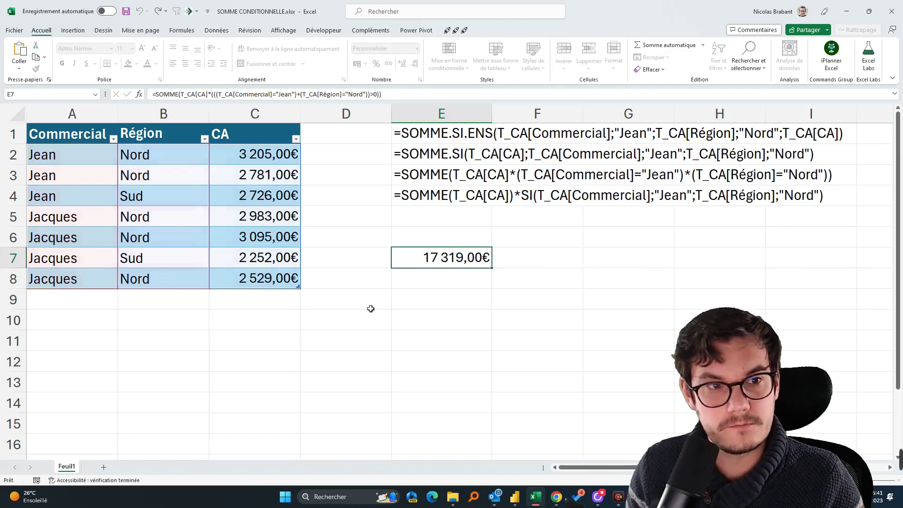
Change the region in B2 to Nord-Est
double_click(157, 155)
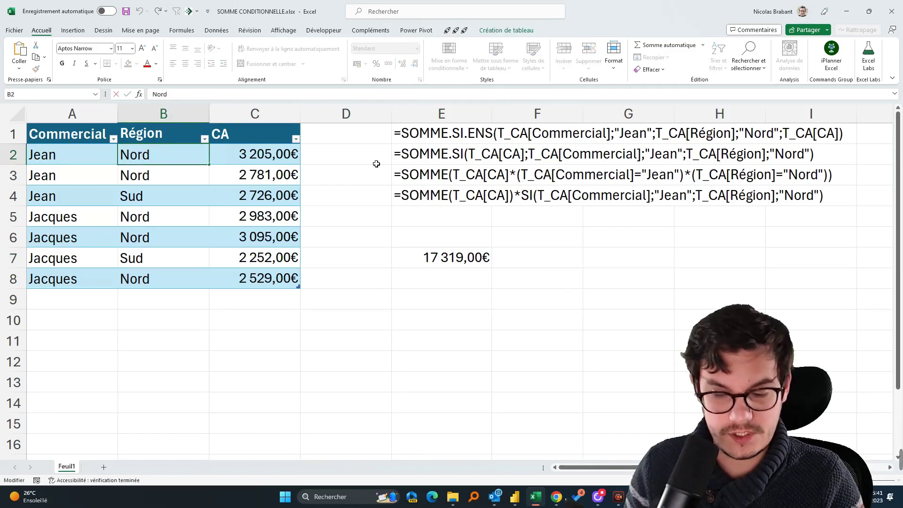
text(-Est)
key(Return)
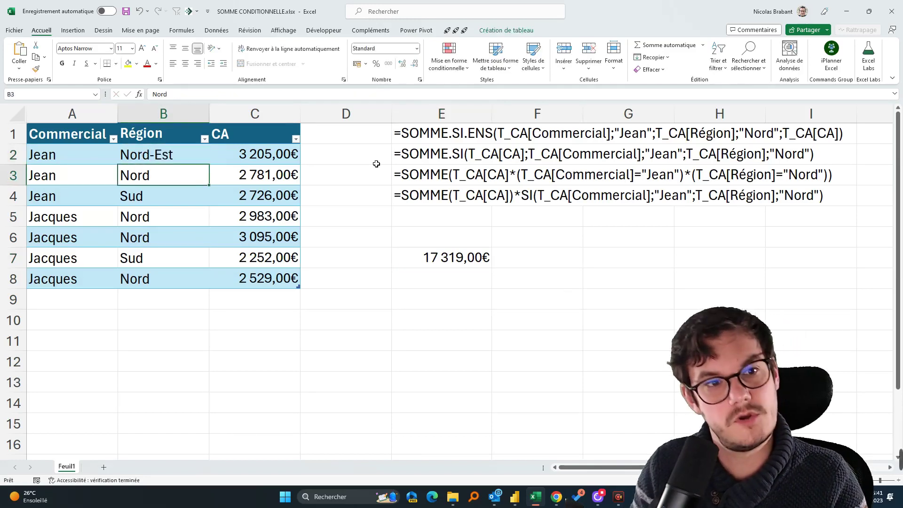
Clear the OR sum formula in E7
click(413, 260)
key(Delete)
click(609, 249)
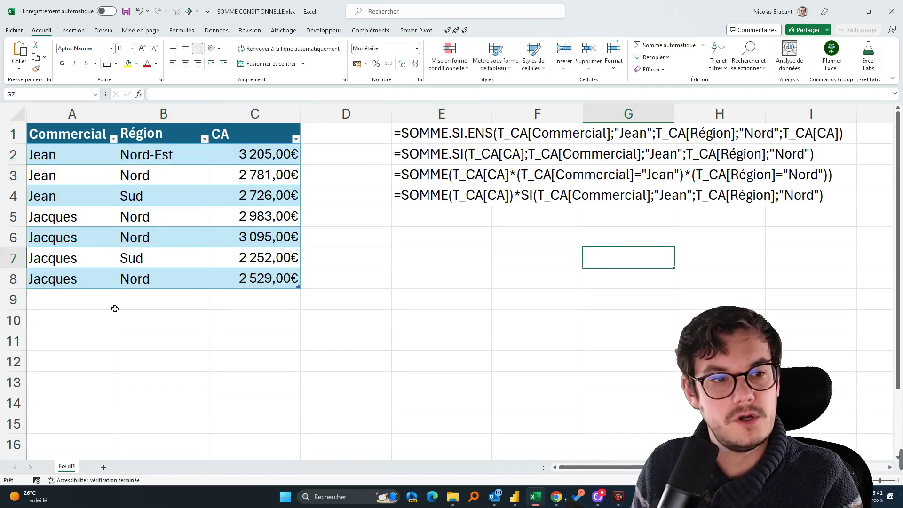
Change the region in B3 to Nord-Ouest
drag(75, 155, 277, 177)
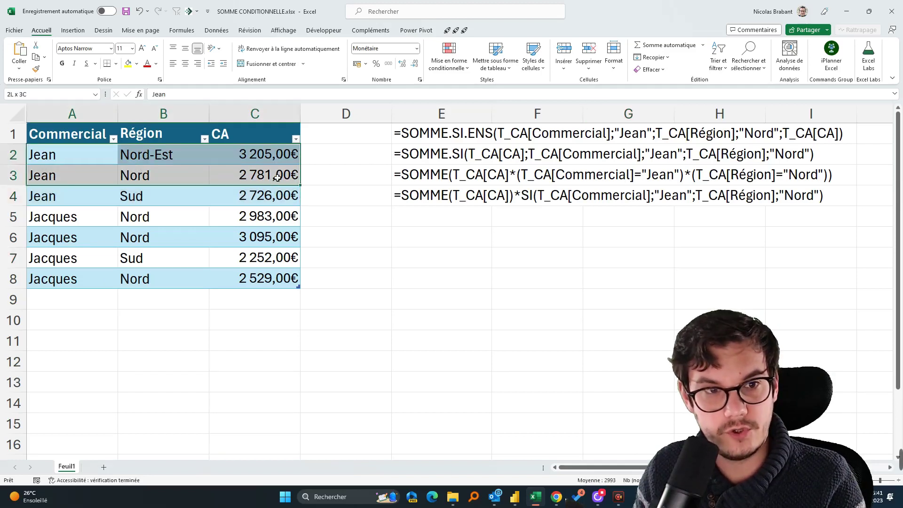
double_click(159, 174)
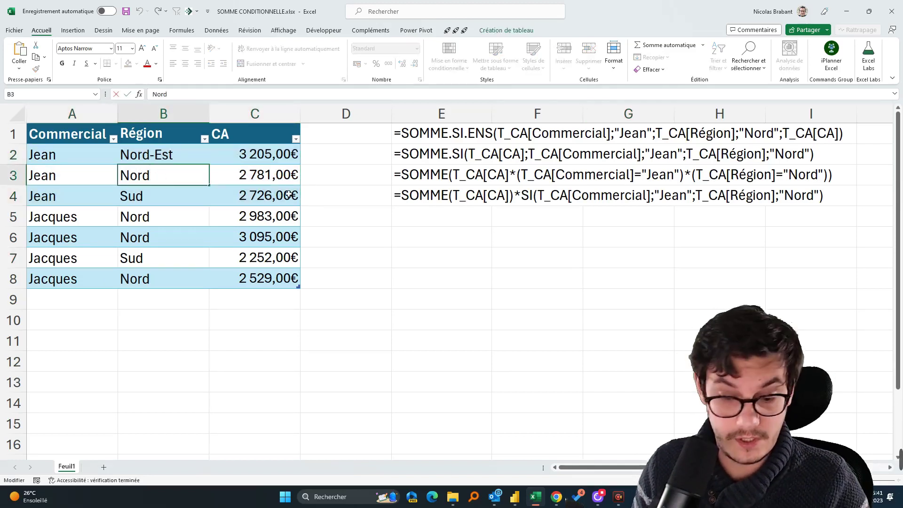
text(-Ouest)
key(Return)
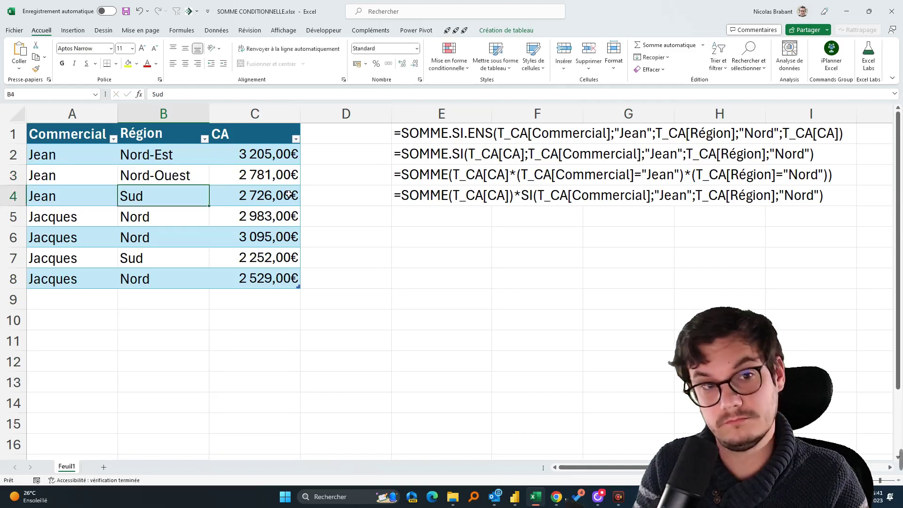
Enter =TROUVE("Nord";T_CA[Région]) in E7 to search for Nord within each region name
click(426, 258)
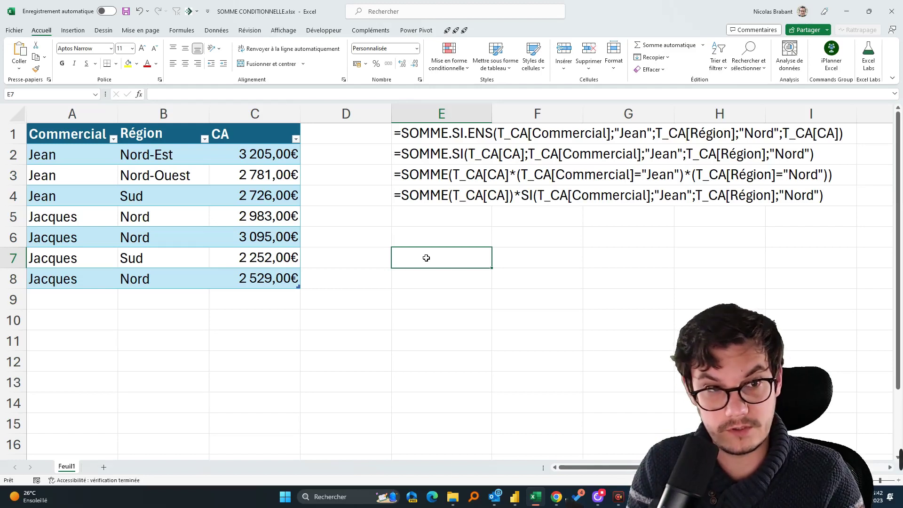
text(=)
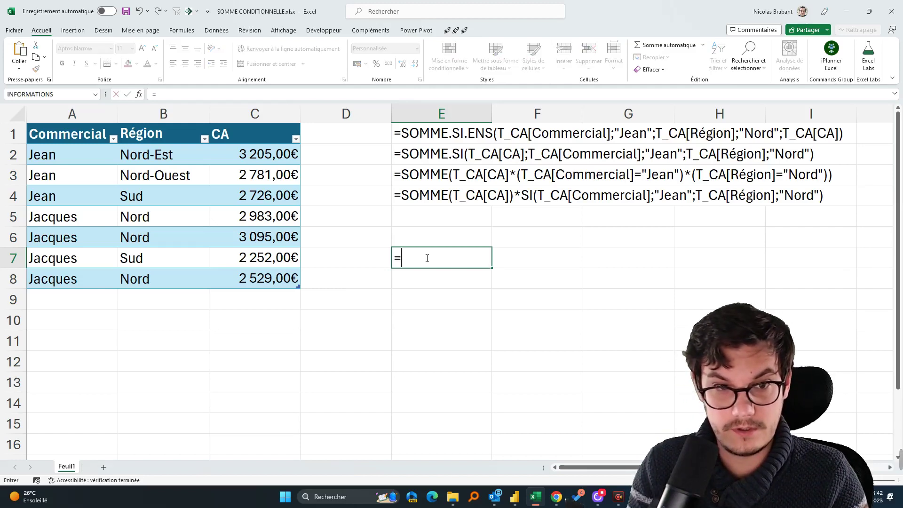
text(trouve()
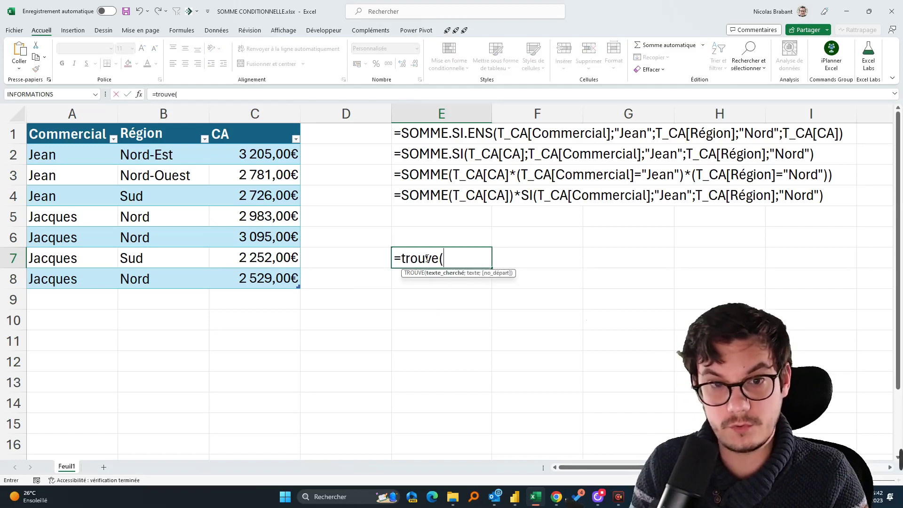
text("Nord";)
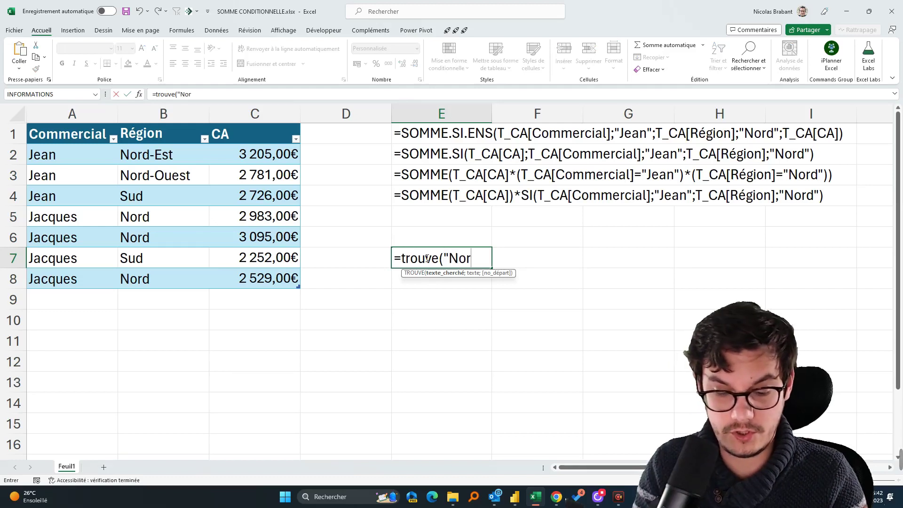
click(155, 125)
text())
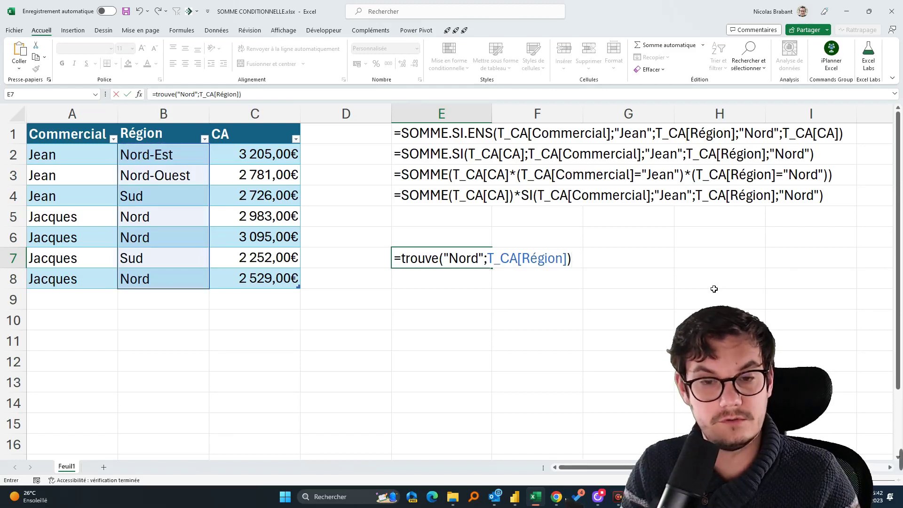
key(Return)
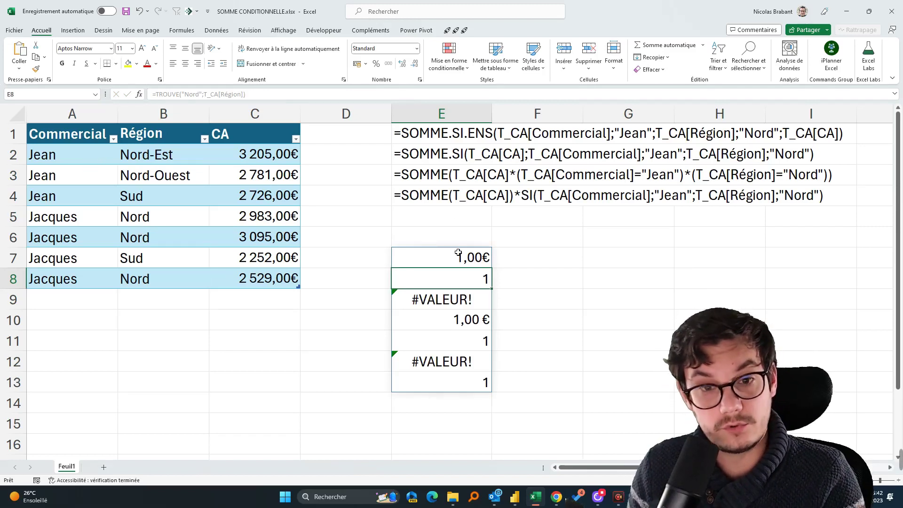
Try leading spaces before Nord-Est in B2 to test the position given by TROUVE, and undo the edit
click(459, 254)
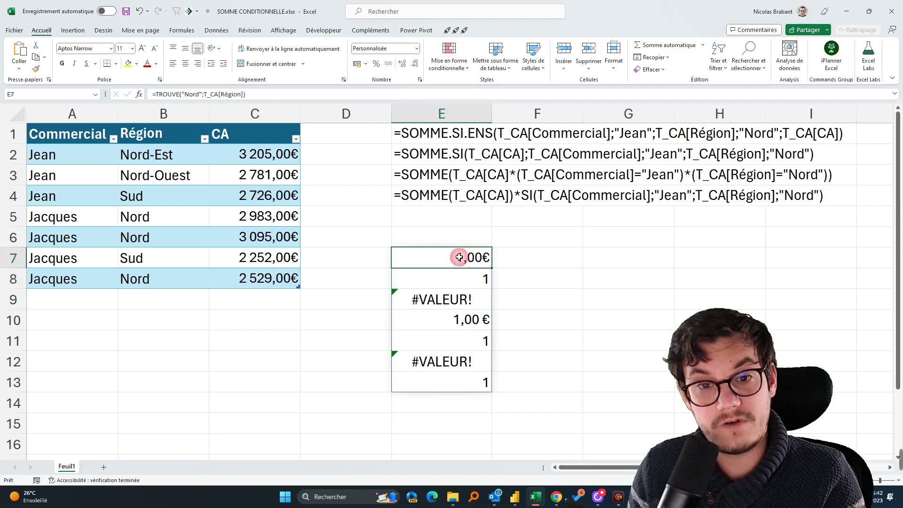
double_click(118, 155)
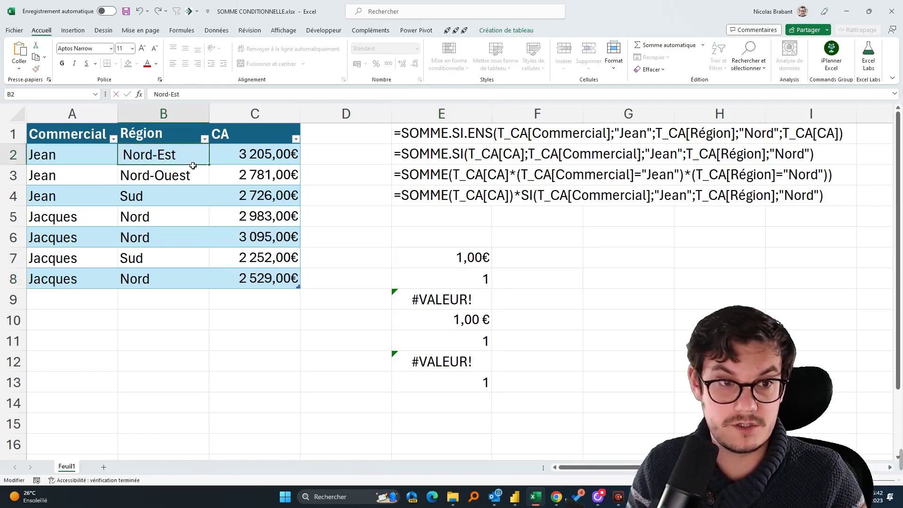
key(Return)
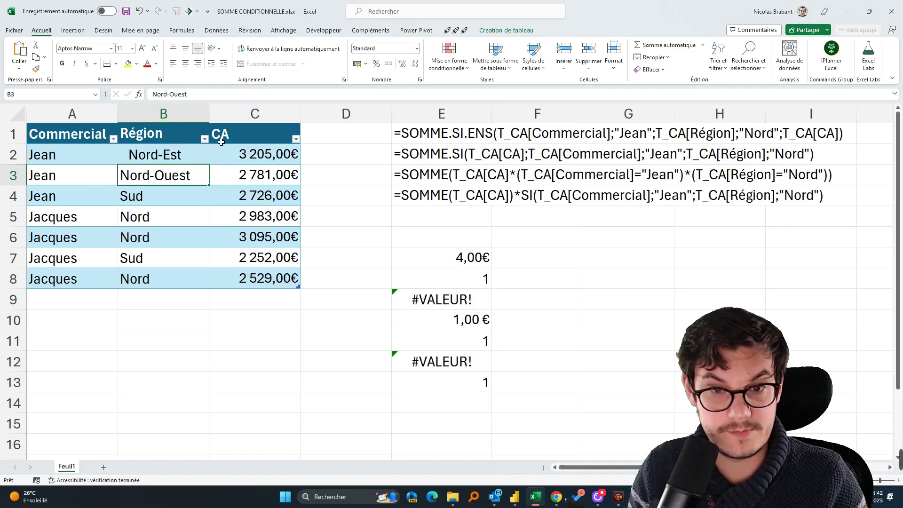
click(434, 253)
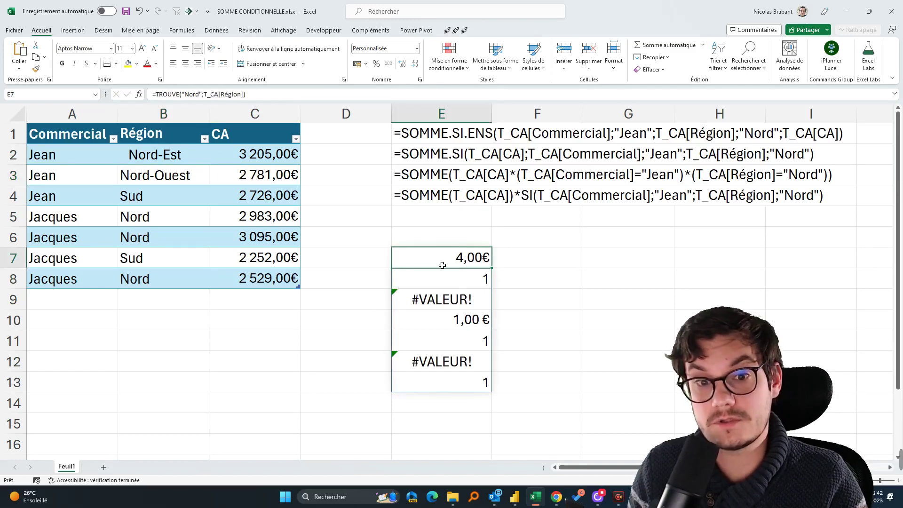
key(ctrl+z)
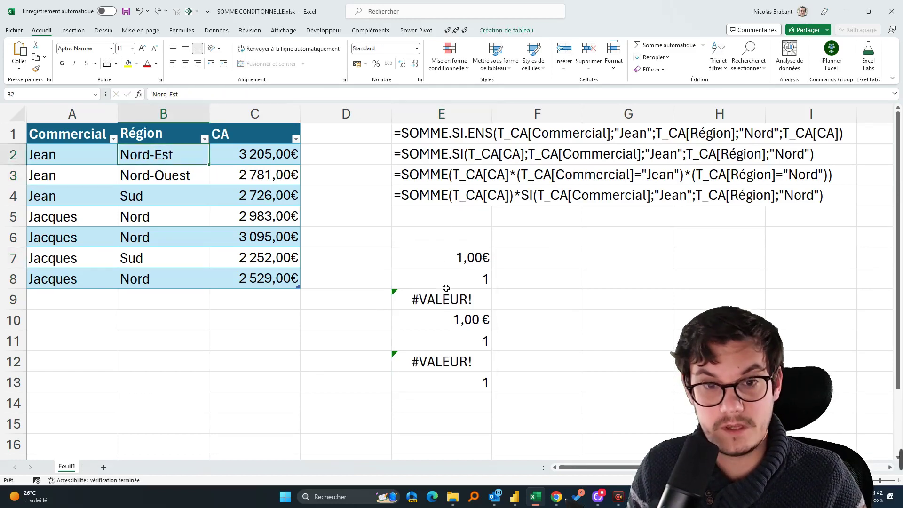
Wrap the E7 formula in ESTNUM so it reads =ESTNUM(TROUVE("Nord";T_CA[Région]))
double_click(422, 260)
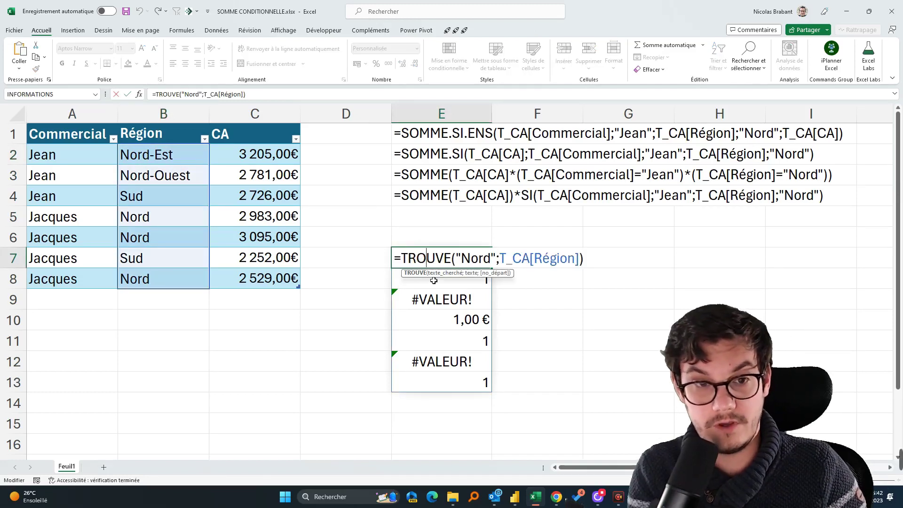
click(398, 257)
text(estnum()
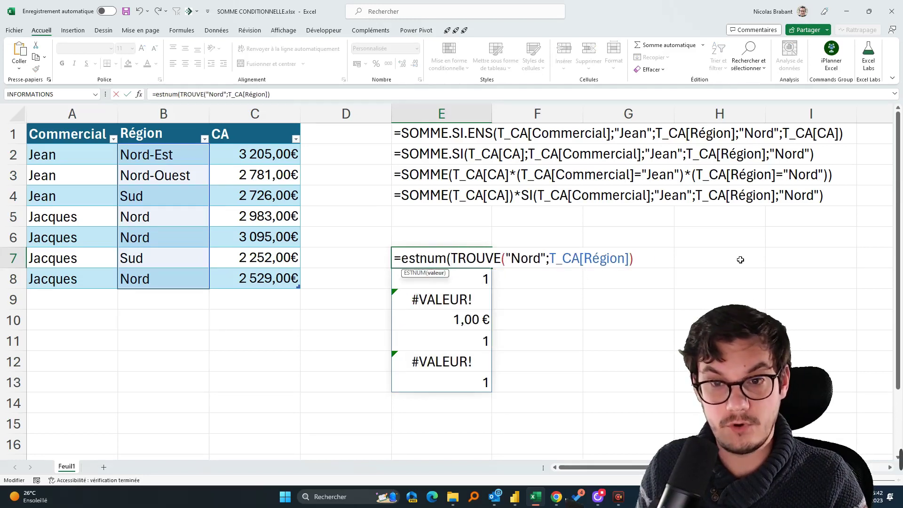
text())
key(Return)
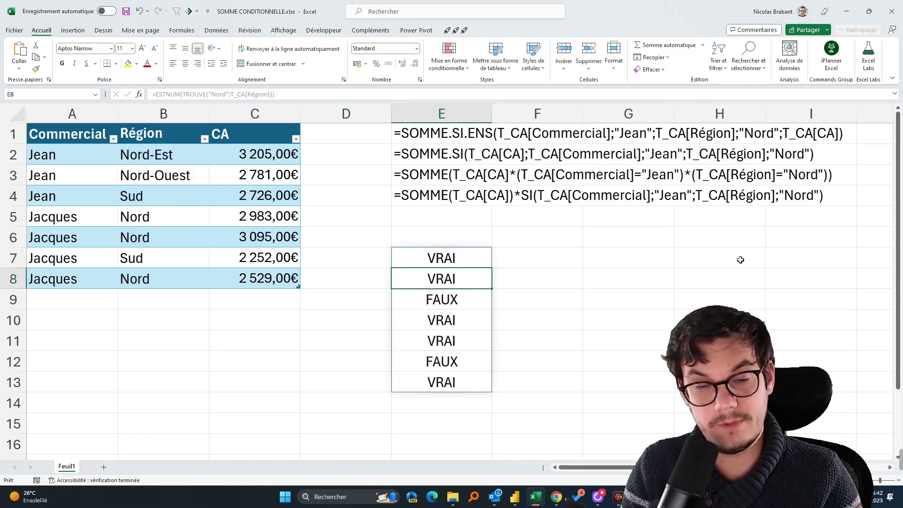
Clear the ESTNUM test array from E7
key(Up)
key(Delete)
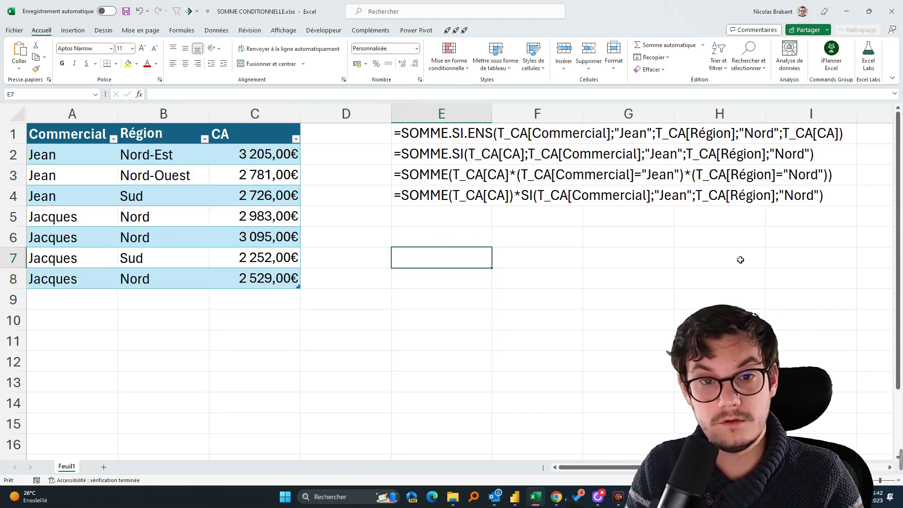
Start a SOMME formula in E7 multiplying T_CA[CA] by the condition that T_CA[Commercial] equals the first row's salesperson name
text(=SOMME()
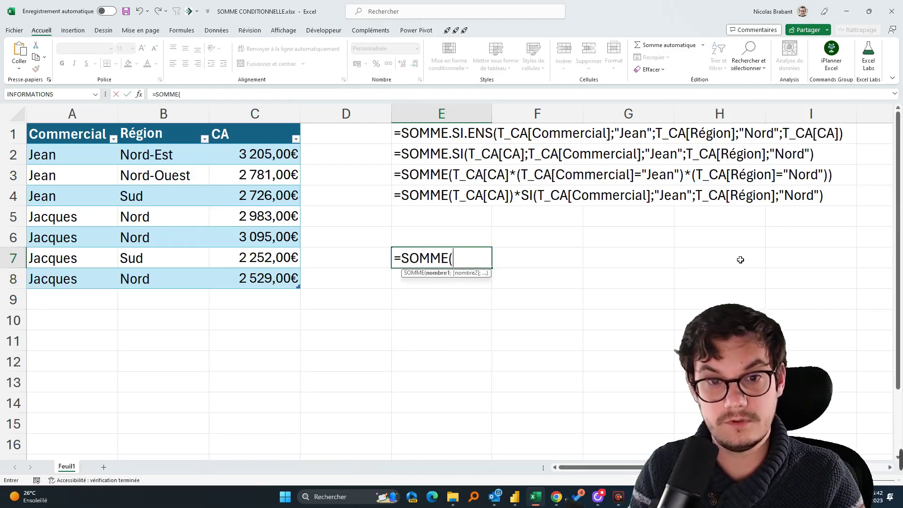
click(250, 125)
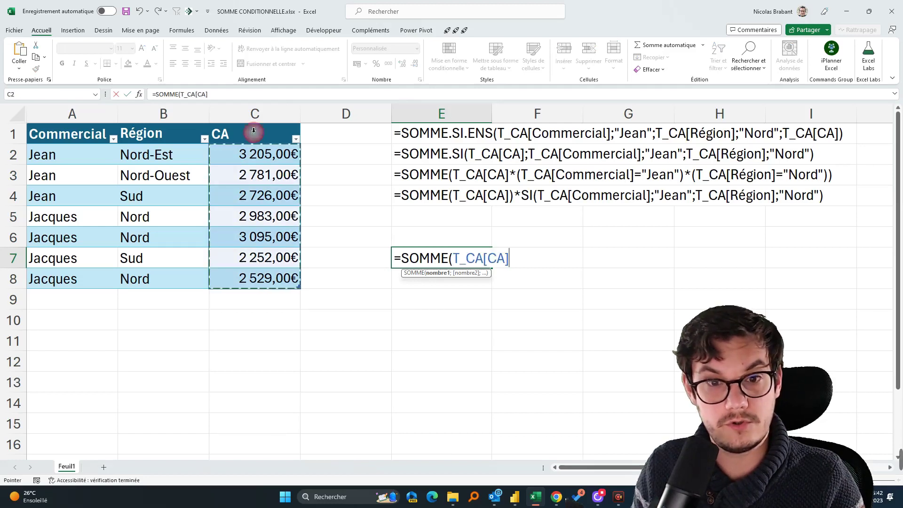
text(*()
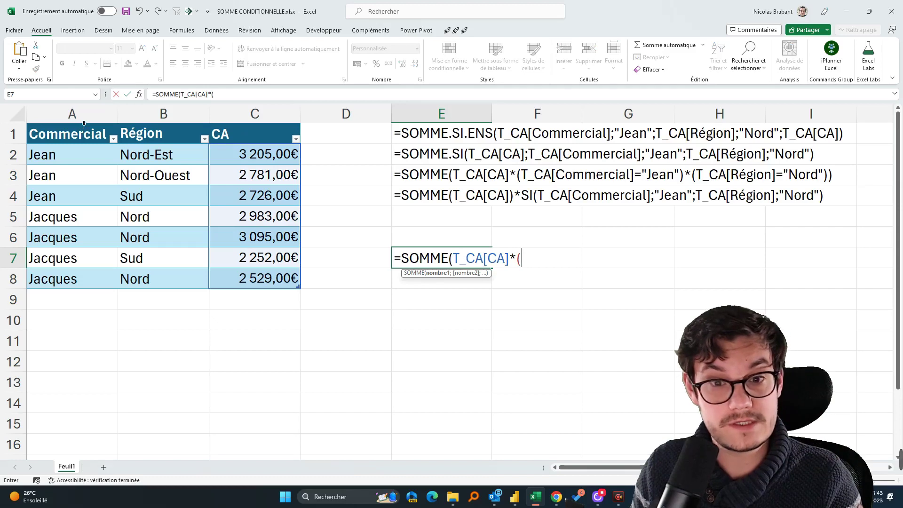
click(84, 123)
text(="J)
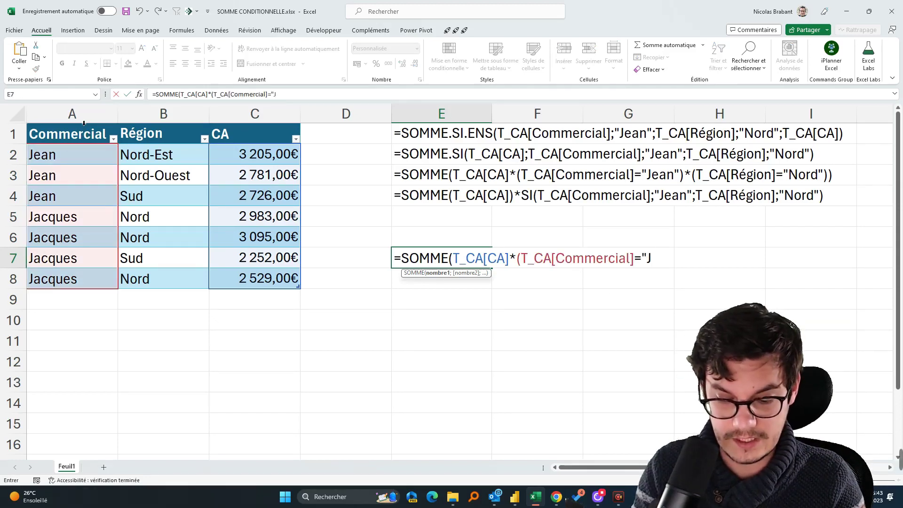
text(ean"))
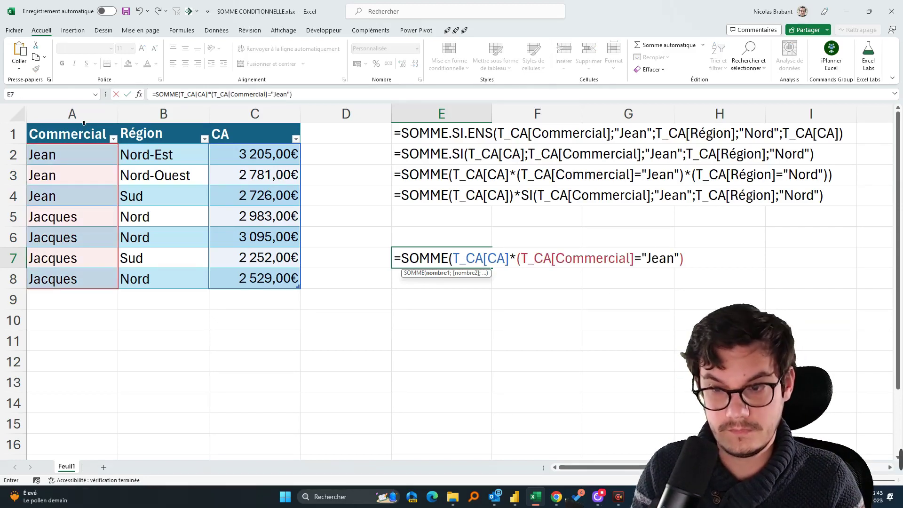
Multiply the E7 expression by a second parenthesized condition that begins with the ESTNUM function
text(*()
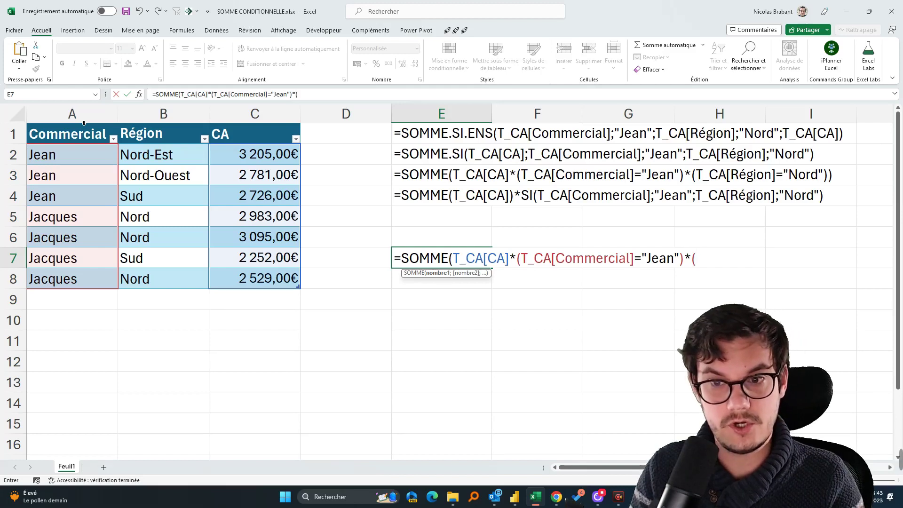
text(est)
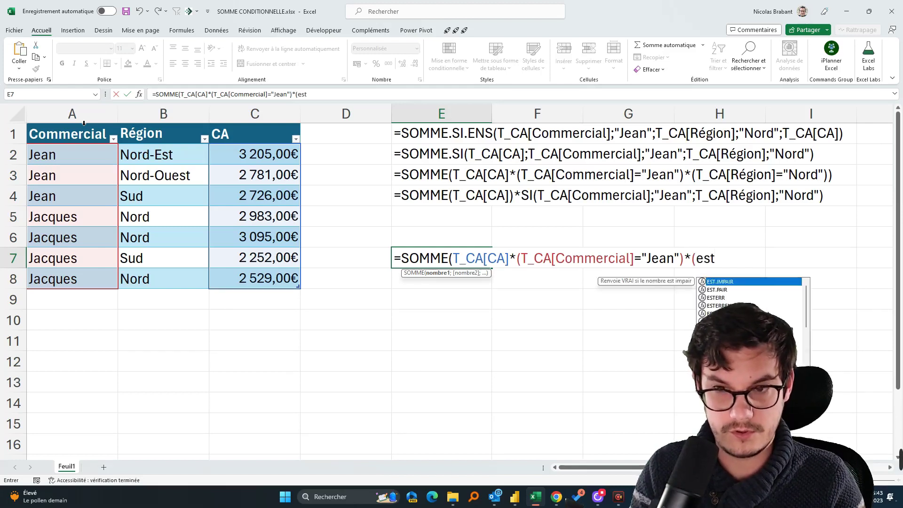
key(Down)
key(Down)
key(Down)
key(Down)
key(Down)
key(Down)
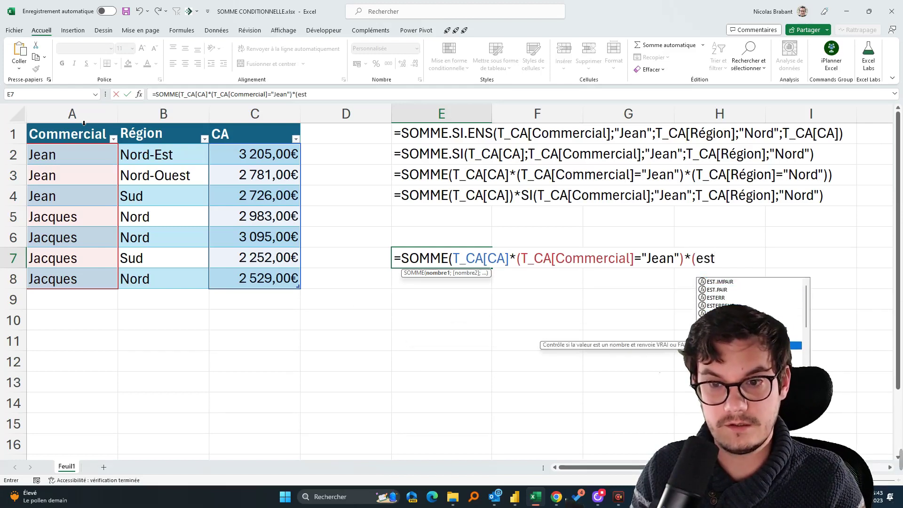
key(Tab)
Nest TROUVE("Nord";T_CA[Région]) inside ESTNUM and validate the E7 formula, accepting the proposed closing-parenthesis correction
text(trouve()
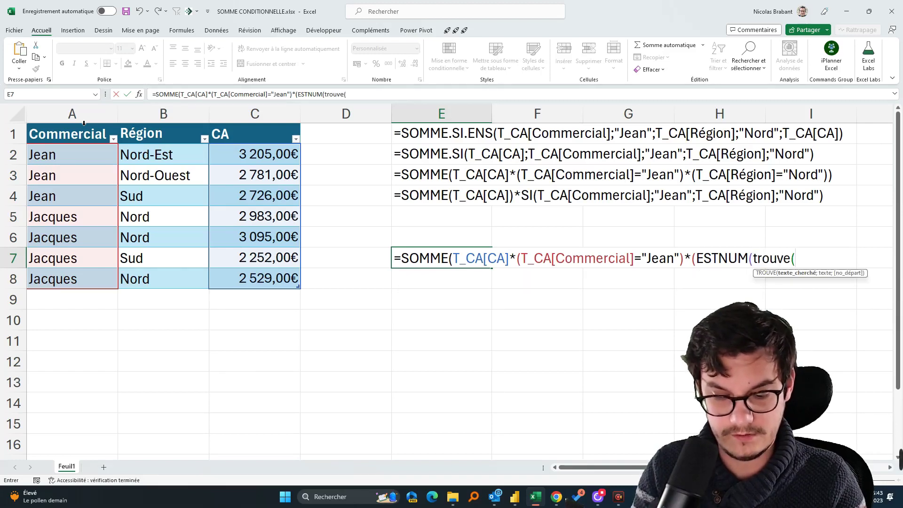
text("Nord)
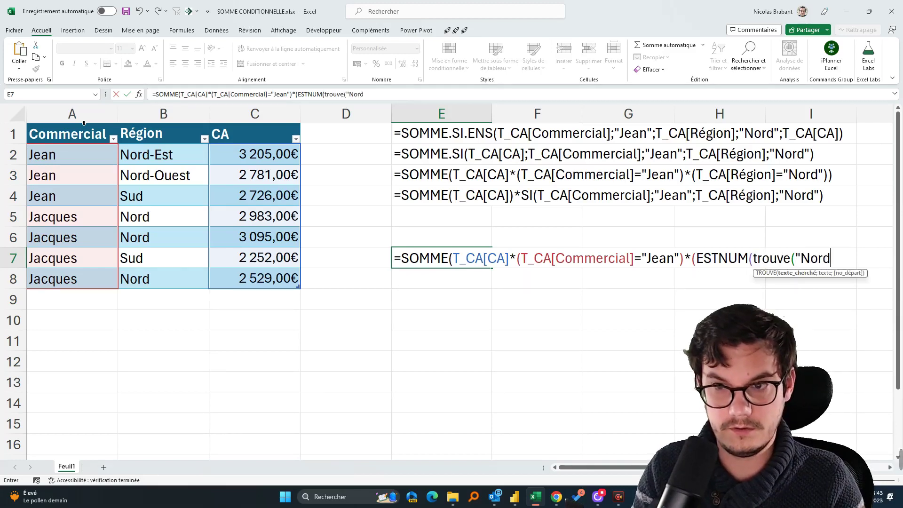
text(":;)
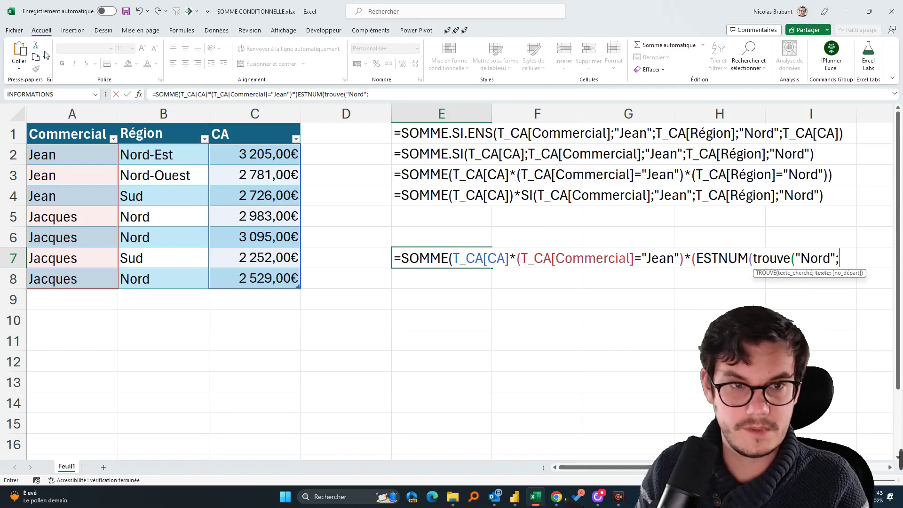
click(134, 126)
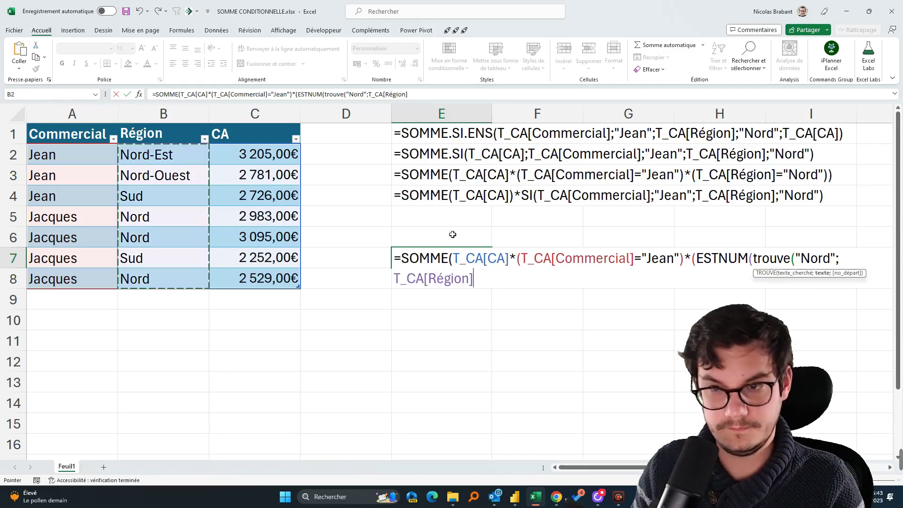
text()))
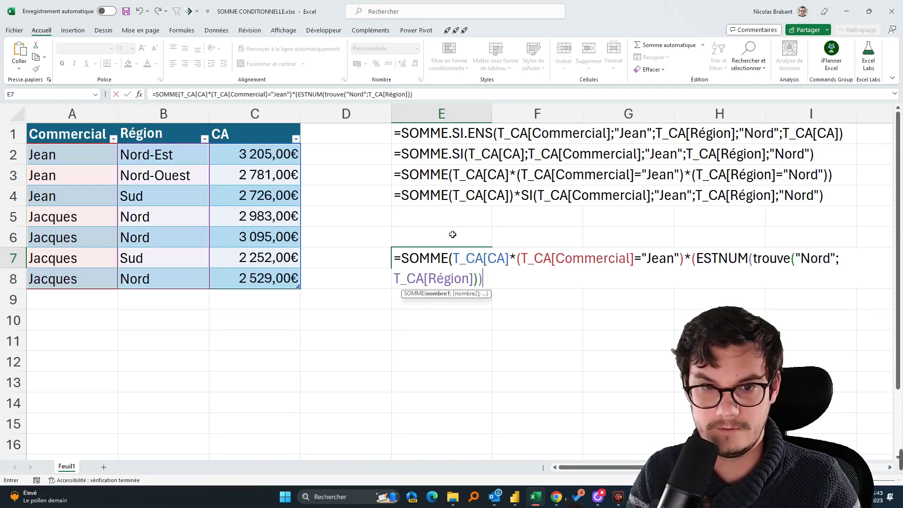
text())
key(Return)
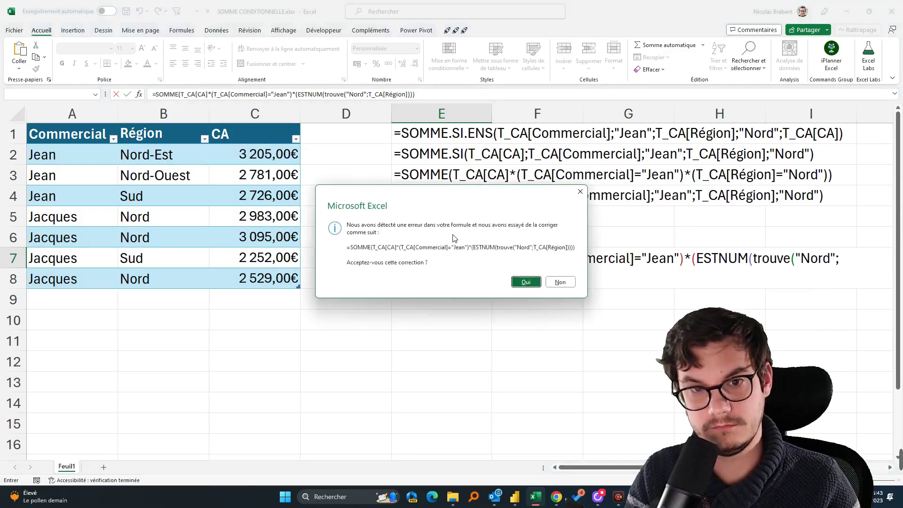
key(Return)
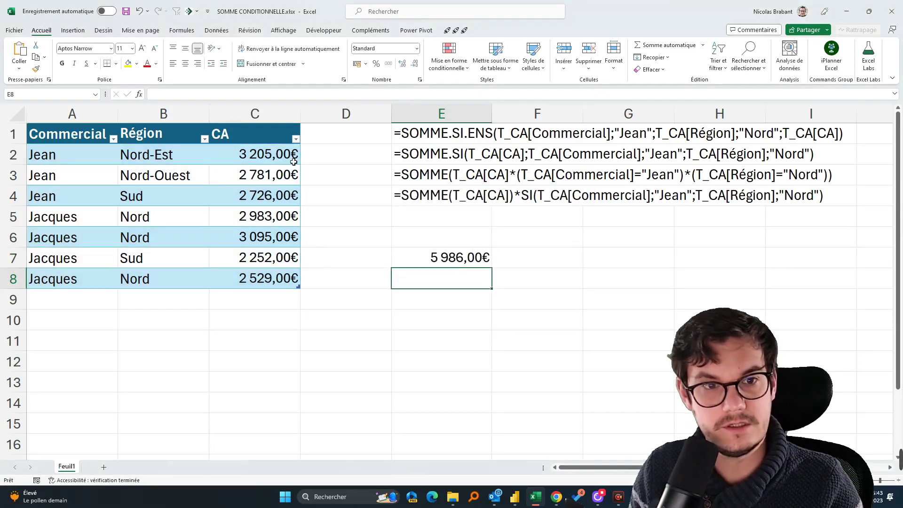
Check the E7 total against the amounts in C2:C3, and reopen the formula to review its multiplied conditions
drag(294, 162, 295, 174)
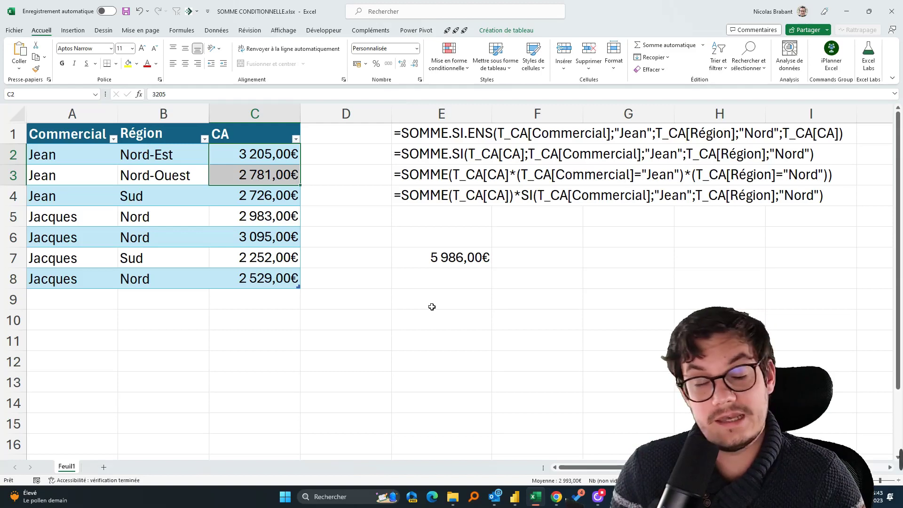
double_click(476, 257)
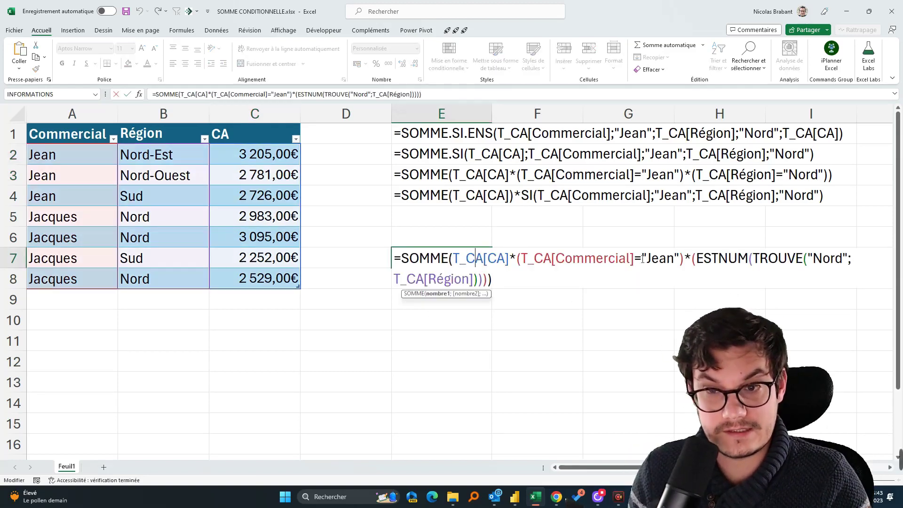
drag(510, 259, 693, 260)
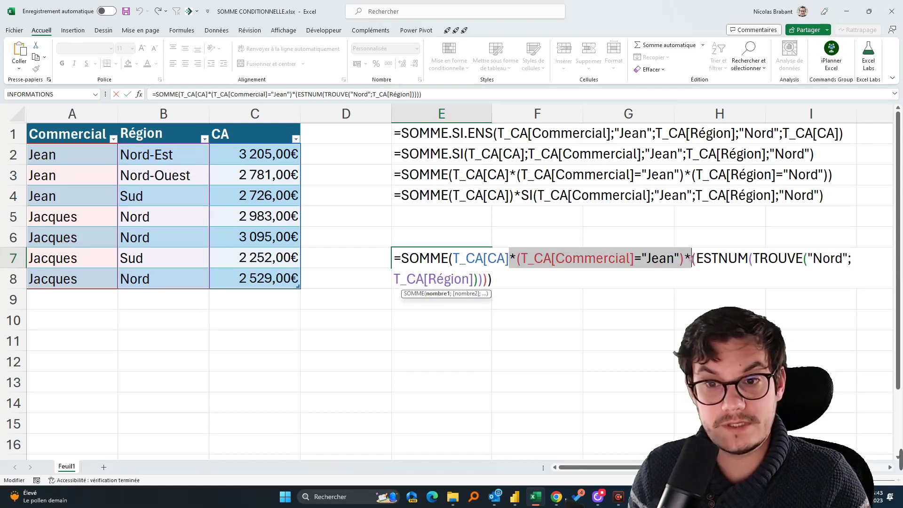
click(496, 284)
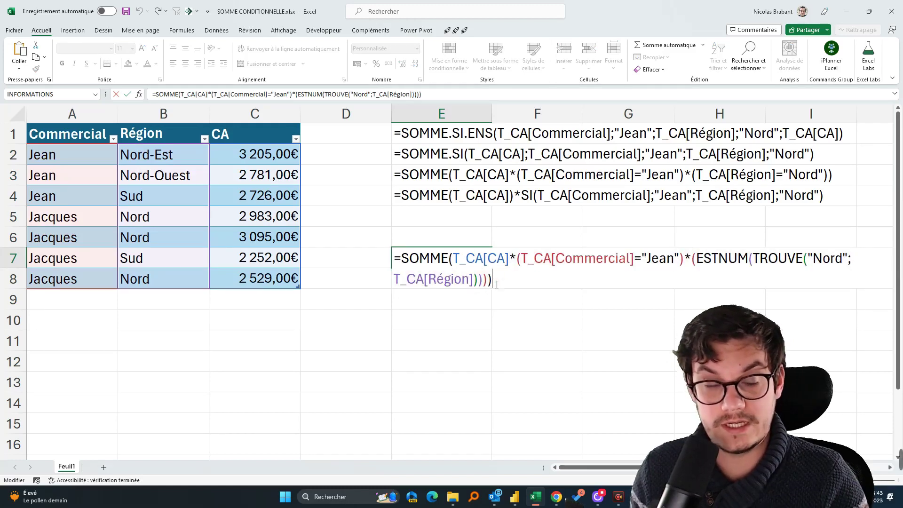